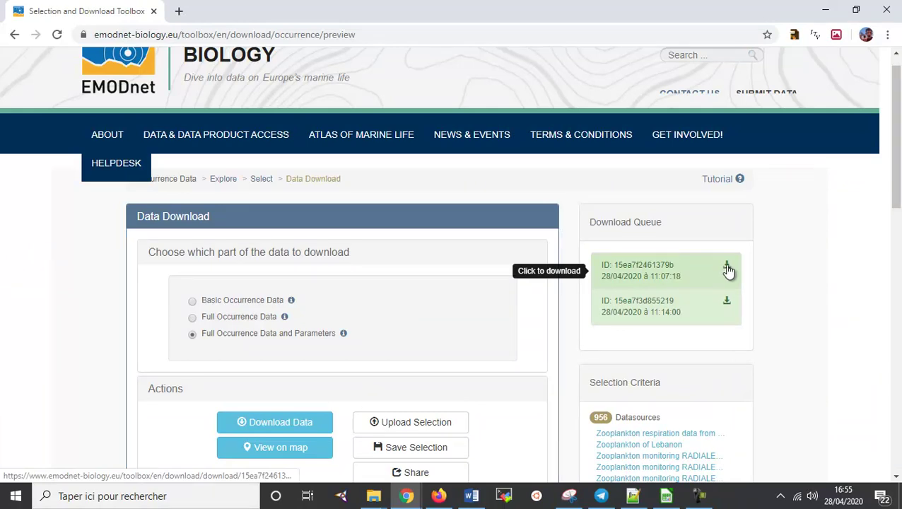
# - Copy the download link of the first dataset in the EMODnet download queue and upload it by URL into the Galaxy history
pyautogui.rightClick(727, 266)
pyautogui.click(713, 347)
pyautogui.hotkey('alt', 'Tab')
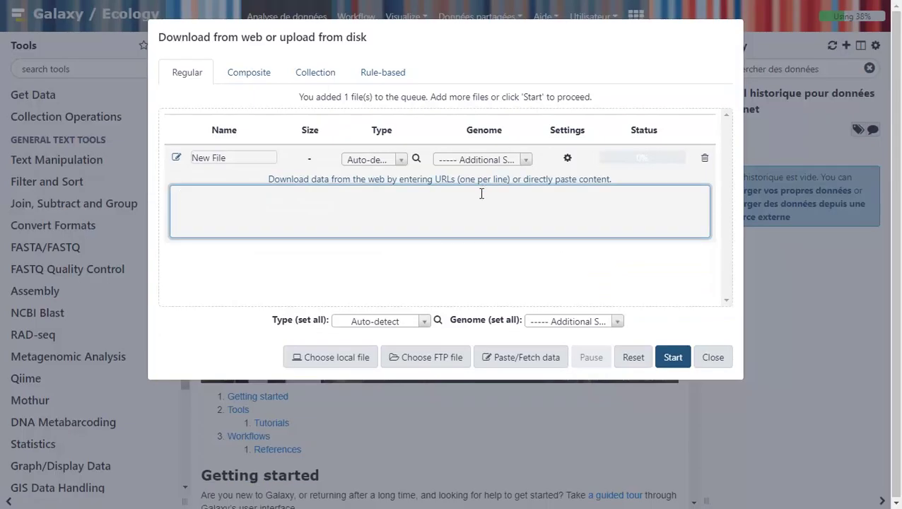
pyautogui.write('https://www.emodnet-biology.eu/toolbox/en/download/download/15ea7f2461379b')
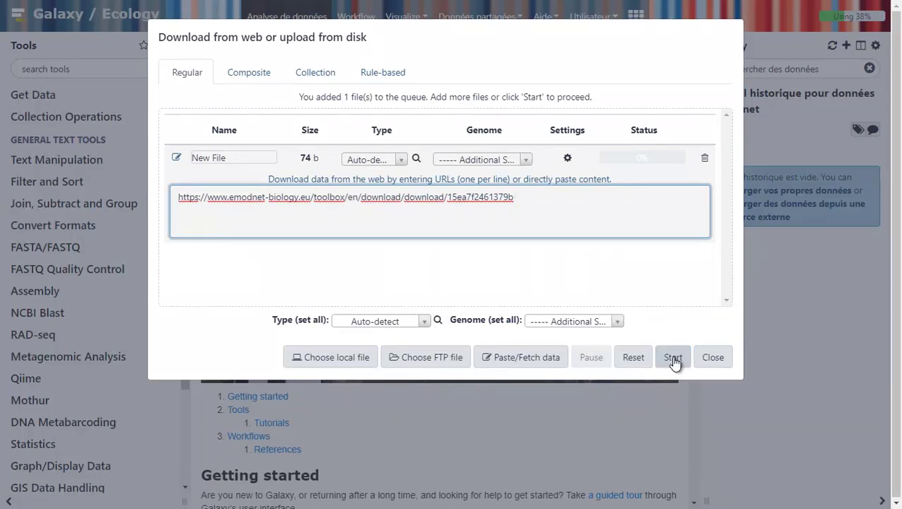
pyautogui.click(671, 359)
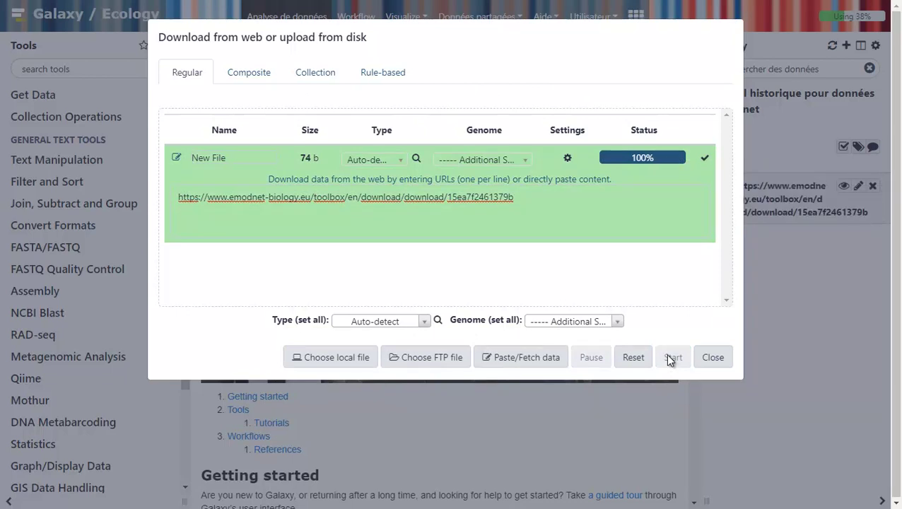
pyautogui.click(713, 359)
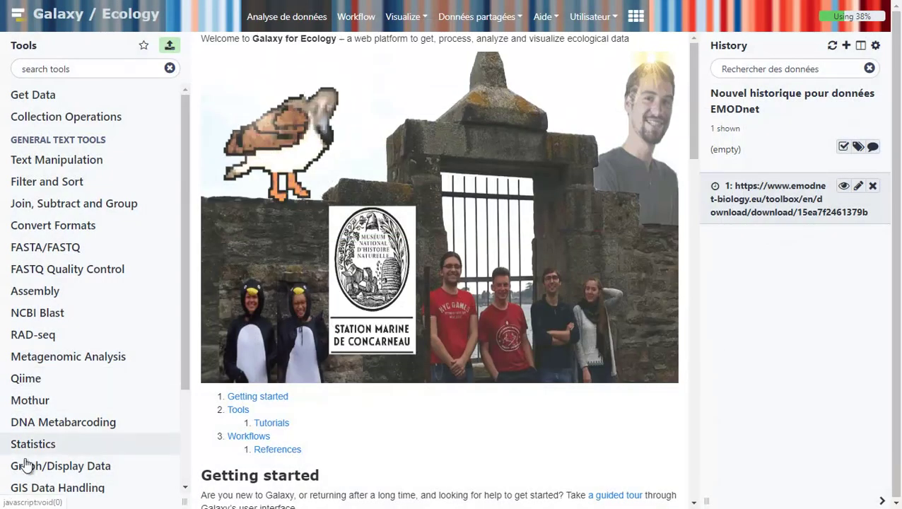
pyautogui.click(9, 500)
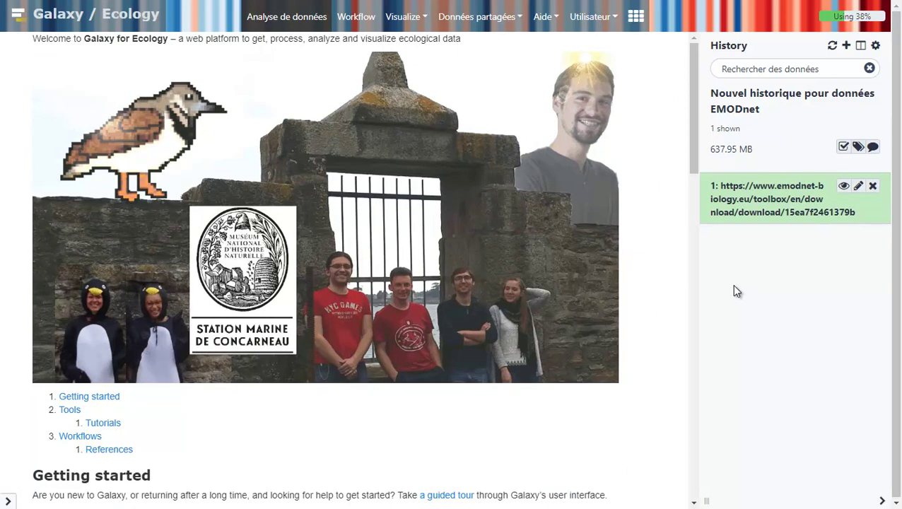
# - Annotate the history with "Récupération de jeux de données depuis EMODnet Biology" and save the annotation
pyautogui.click(872, 148)
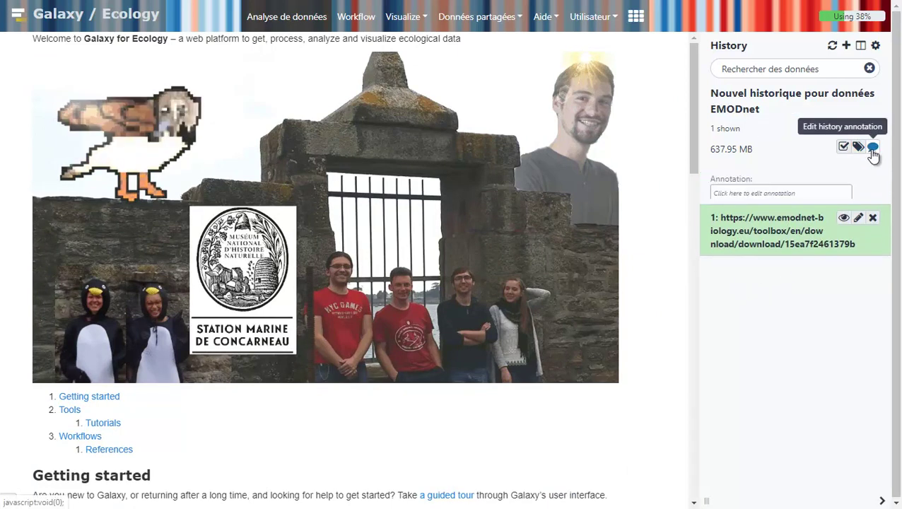
pyautogui.click(765, 203)
pyautogui.write('R2cupér')
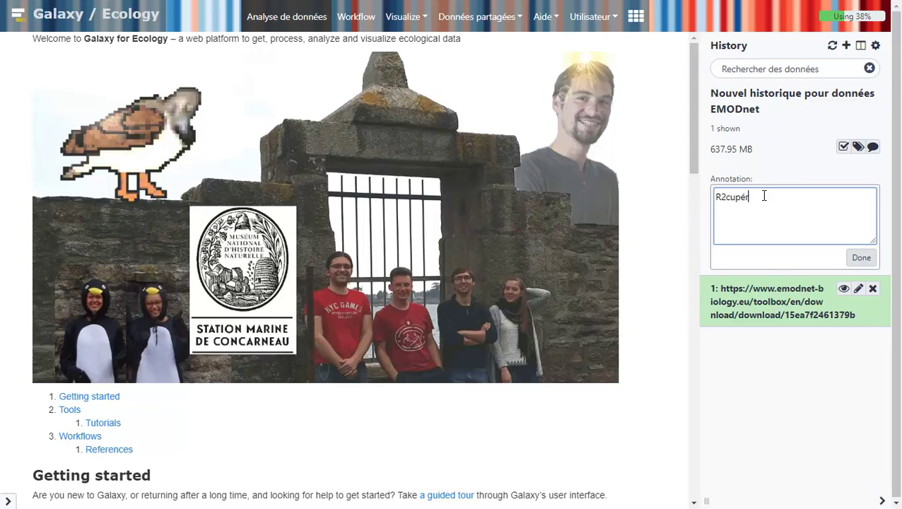
pyautogui.write('ation de je')
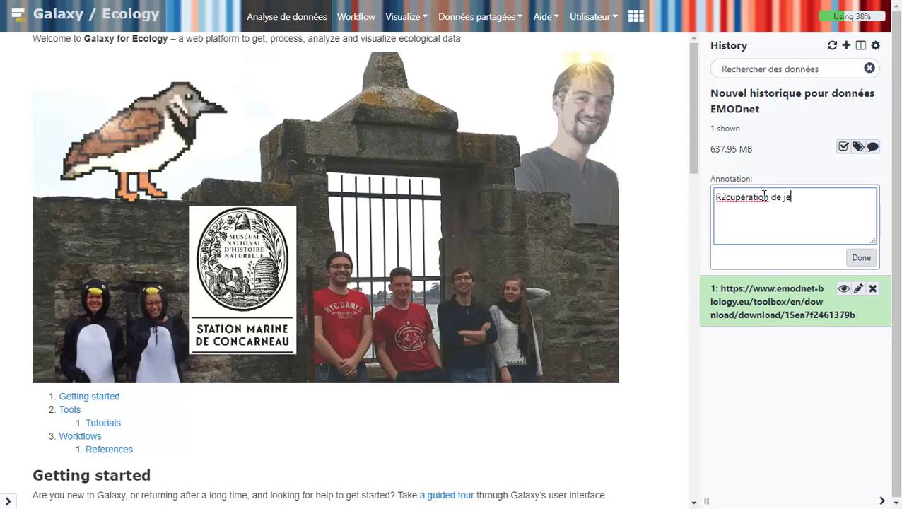
pyautogui.write('ux de données depuis')
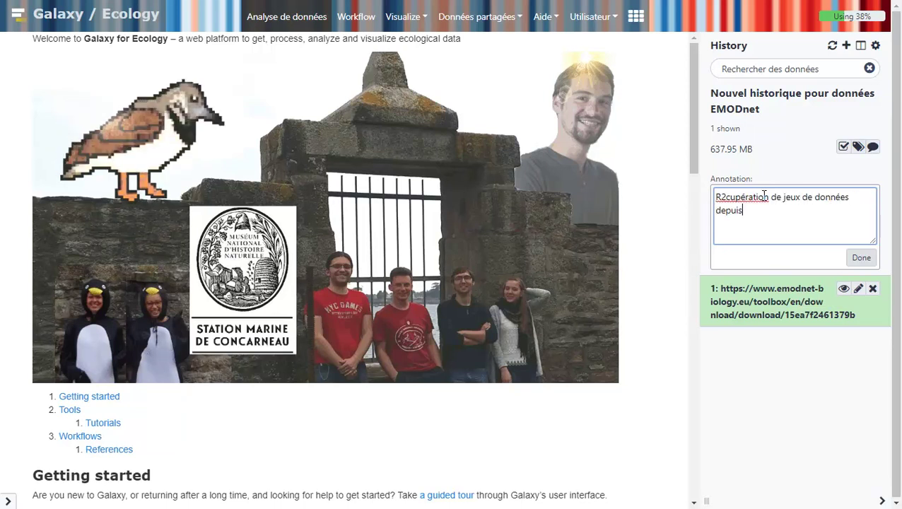
pyautogui.write(' EMODnet B')
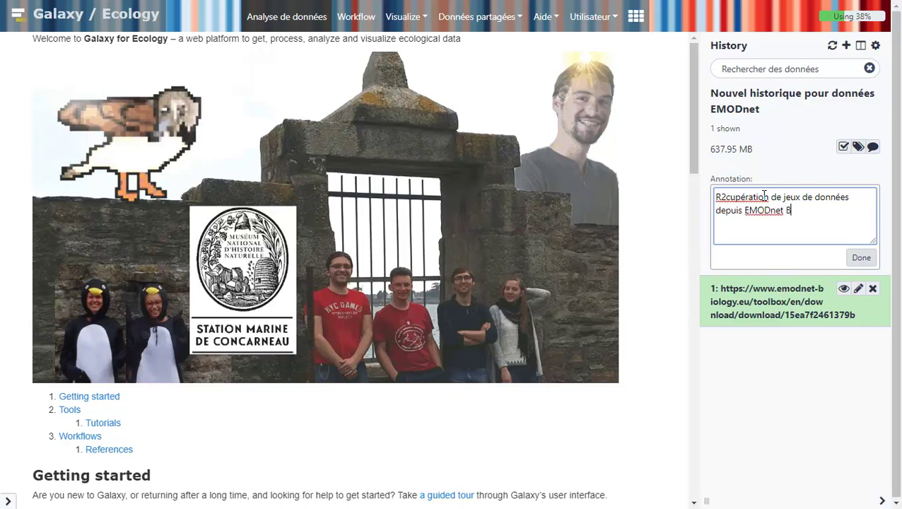
pyautogui.write('iolog')
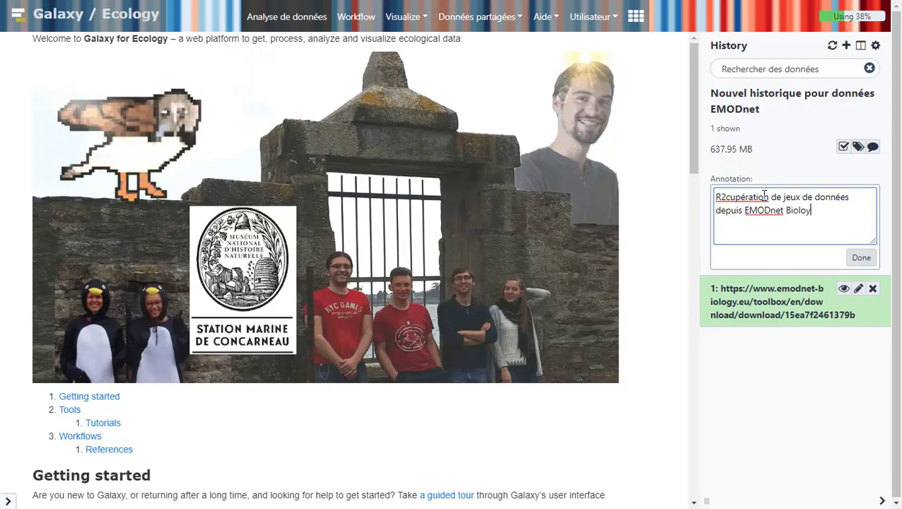
pyautogui.press('BackSpace')
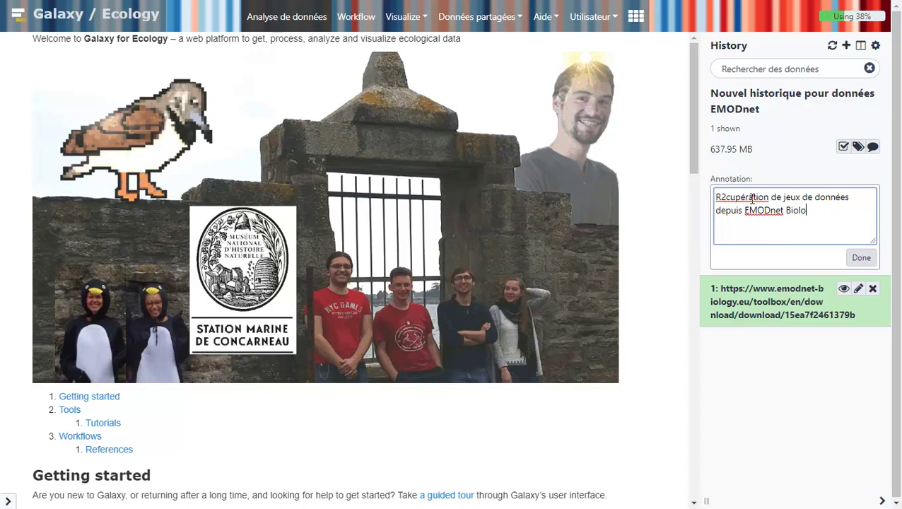
pyautogui.write('gy')
pyautogui.click(728, 199)
pyautogui.press('BackSpace')
pyautogui.write('é')
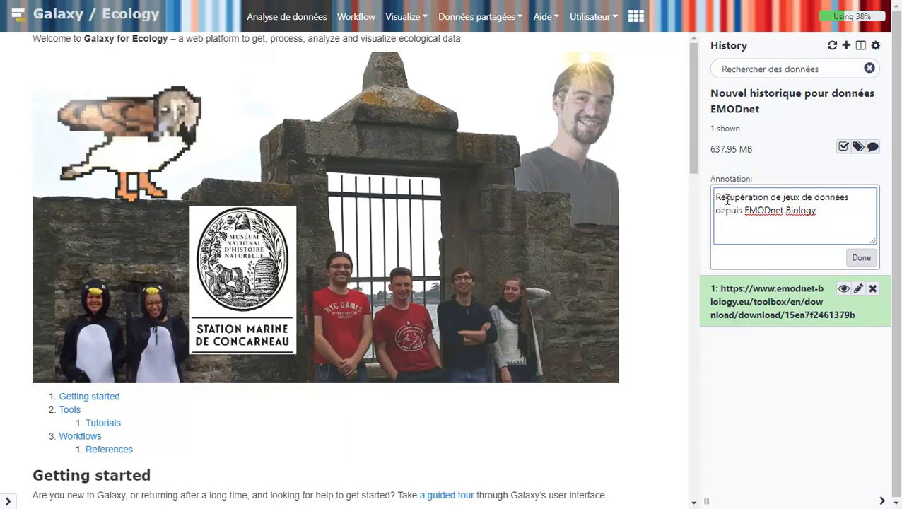
pyautogui.click(862, 257)
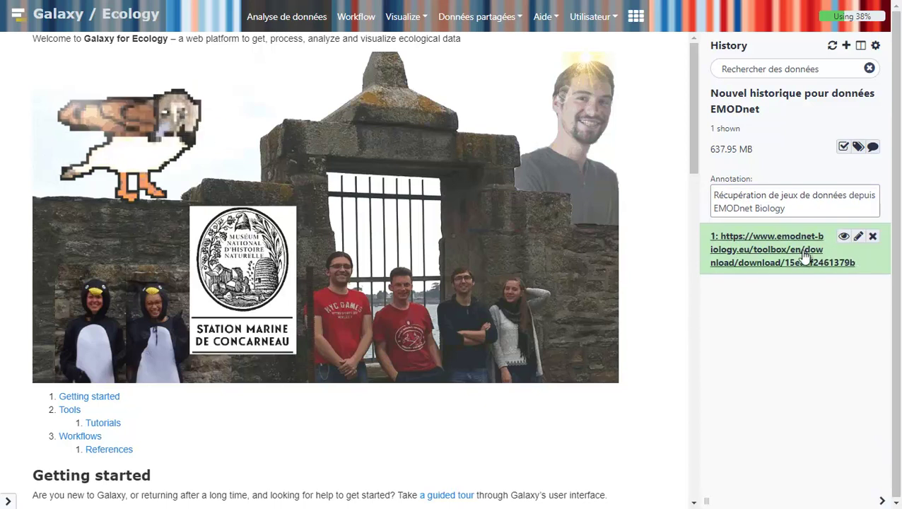
# - Preview the uploaded CSV dataset and convert it with Convert CSV to tabular
pyautogui.click(803, 257)
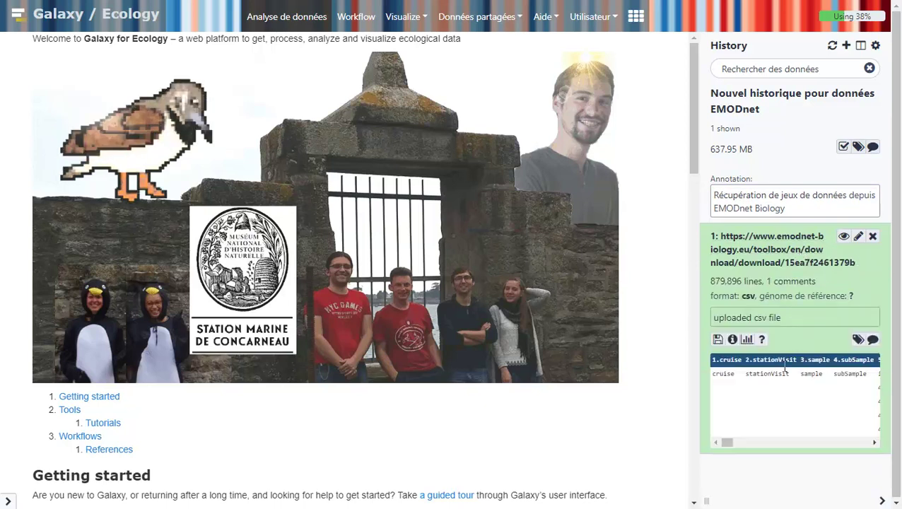
pyautogui.click(844, 236)
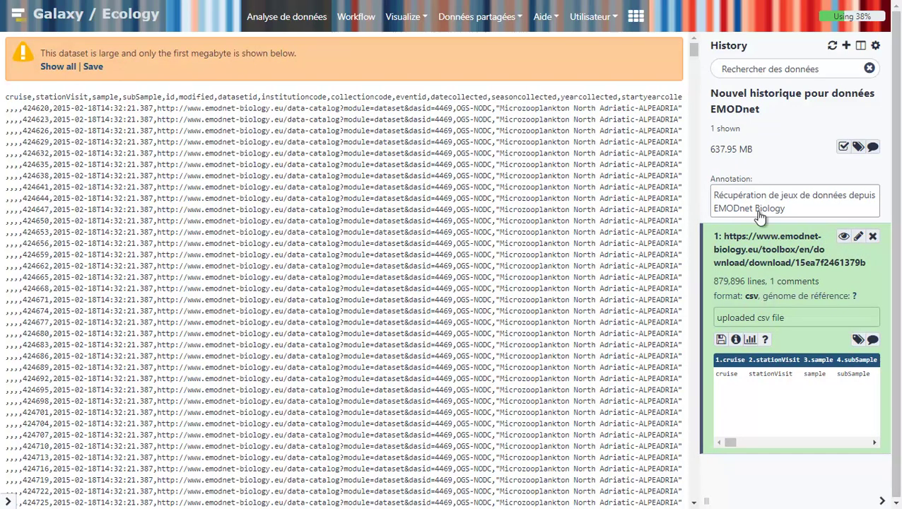
pyautogui.click(858, 237)
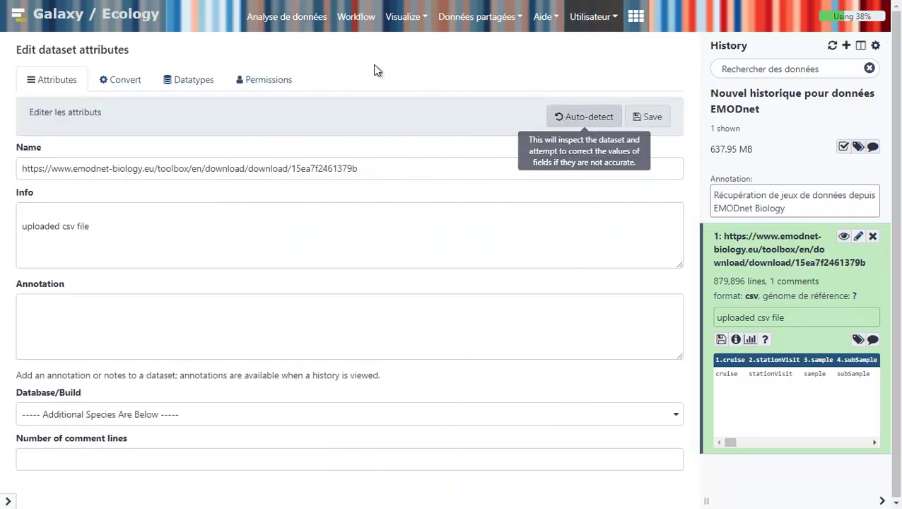
pyautogui.click(135, 85)
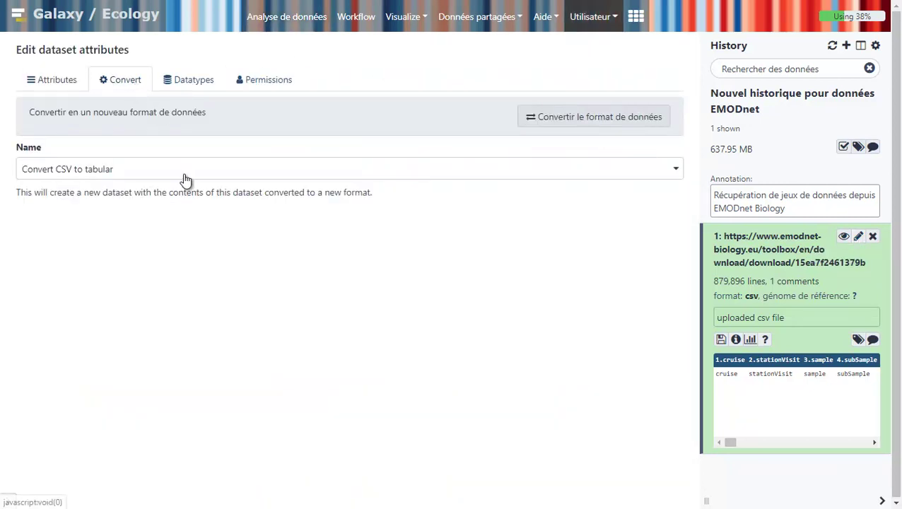
pyautogui.click(525, 118)
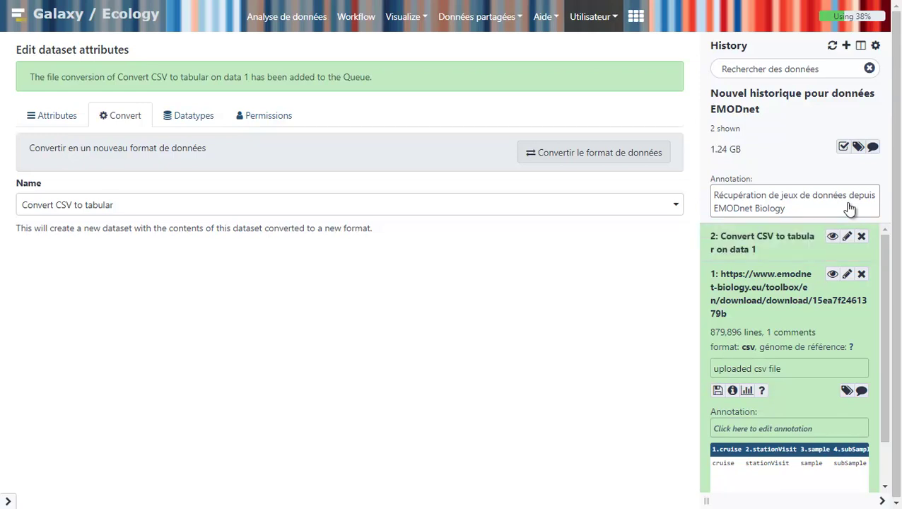
# - Preview the converted tabular dataset, enable floating windows, and view it again in an enlarged window
pyautogui.click(805, 244)
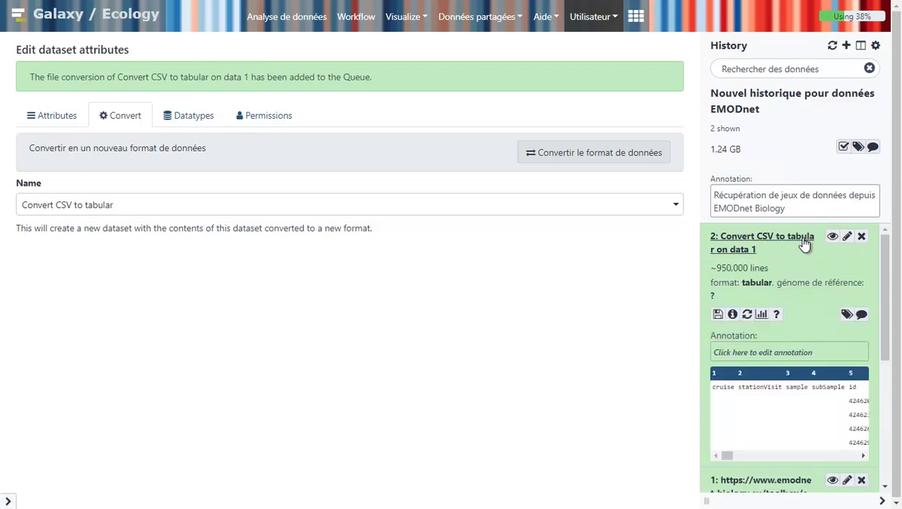
pyautogui.click(833, 238)
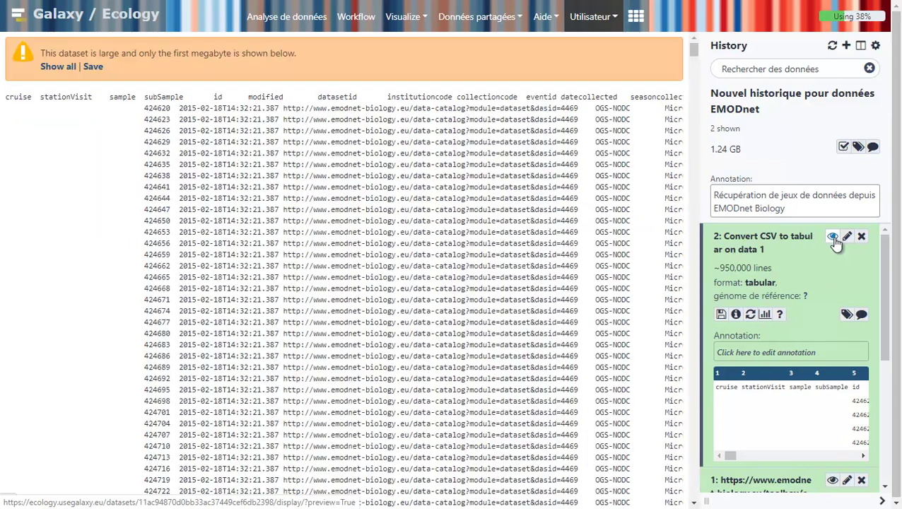
pyautogui.click(637, 17)
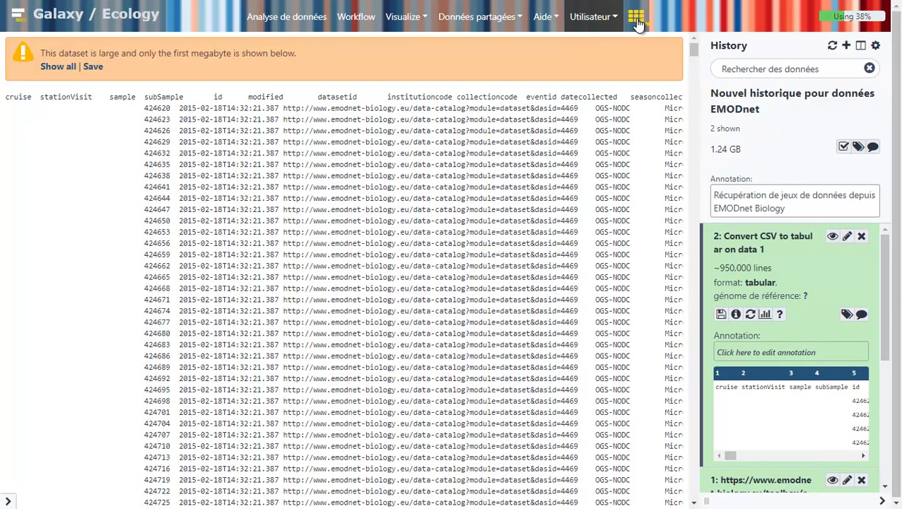
pyautogui.click(833, 237)
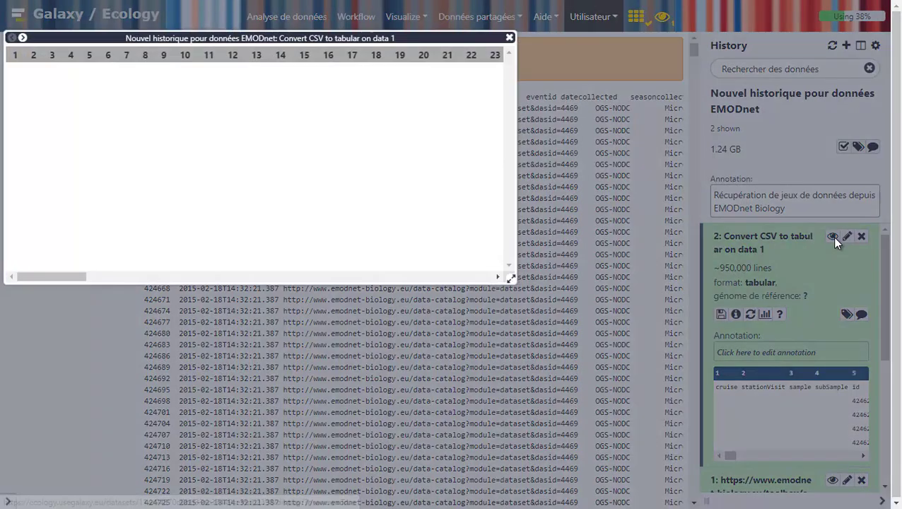
pyautogui.moveTo(511, 278); pyautogui.dragTo(770, 364)
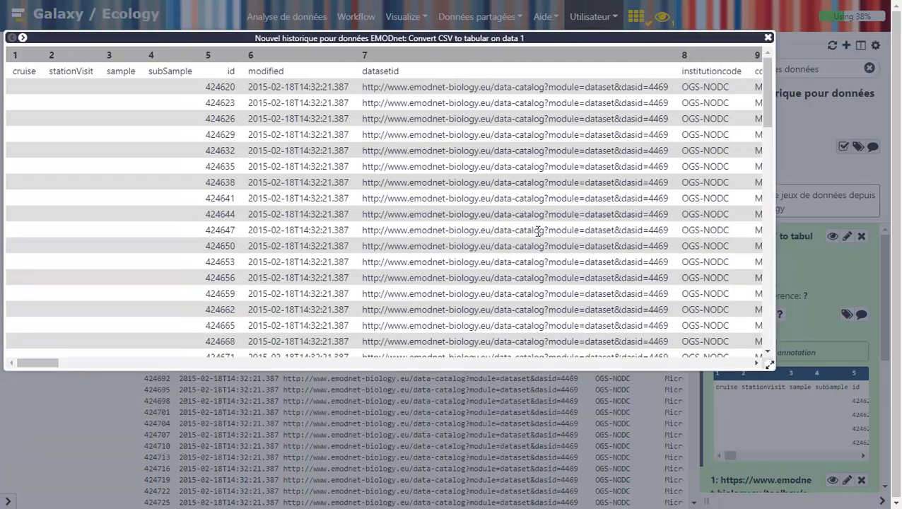
pyautogui.scroll(-1, 538, 231)
pyautogui.scroll(1, 539, 230)
pyautogui.click(816, 273)
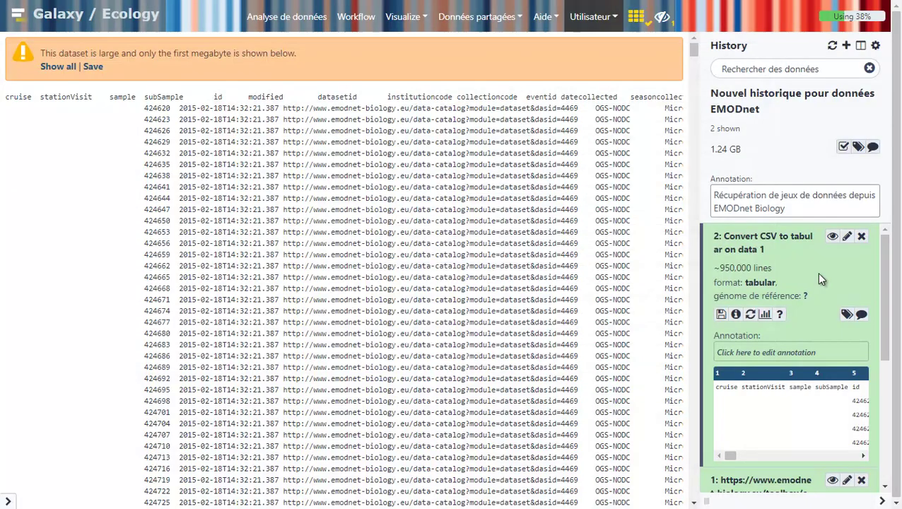
# - Show the original CSV dataset in a second floating window, made wider and shorter for comparison with the tabular one
pyautogui.click(786, 241)
pyautogui.click(832, 274)
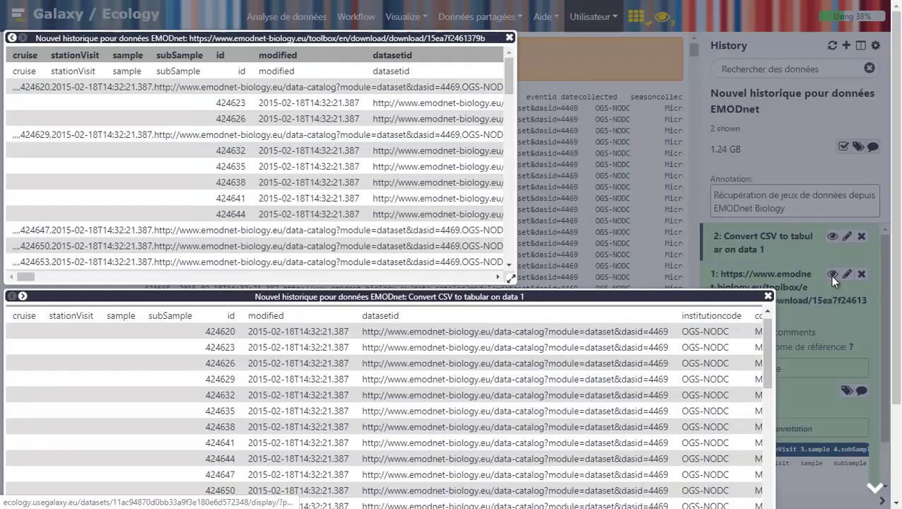
pyautogui.moveTo(511, 279); pyautogui.dragTo(770, 190)
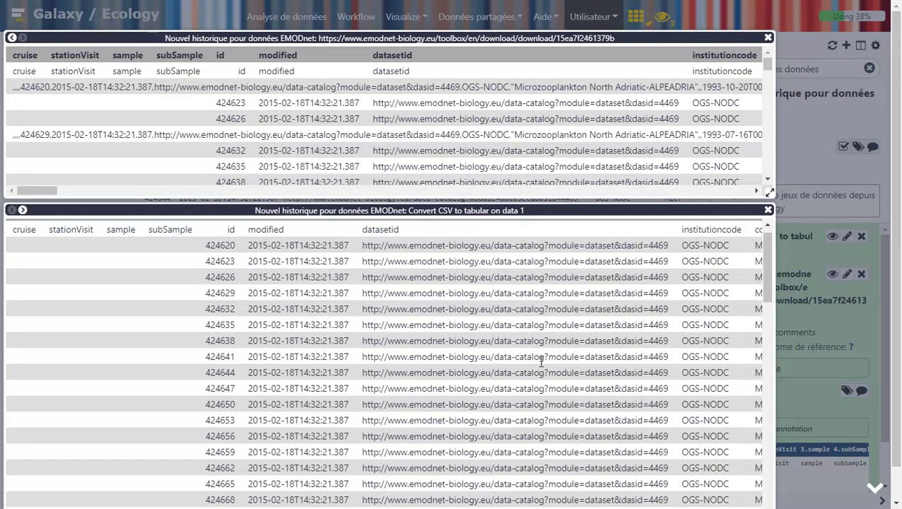
# - Examine the tabular dataset's columns from the identifiers through coordinates, depth and scientific name to taxonomy, and hide the floating windows
pyautogui.hscroll(10, 541, 362)
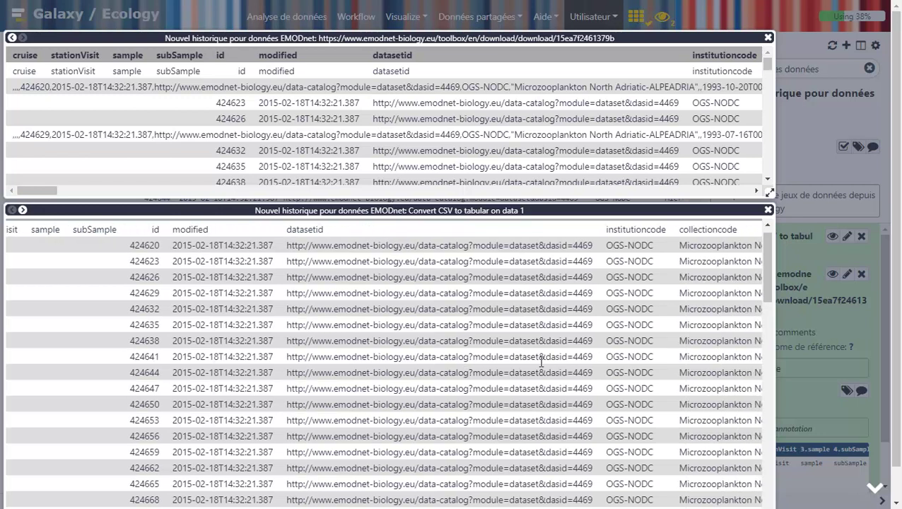
pyautogui.hscroll(12, 541, 364)
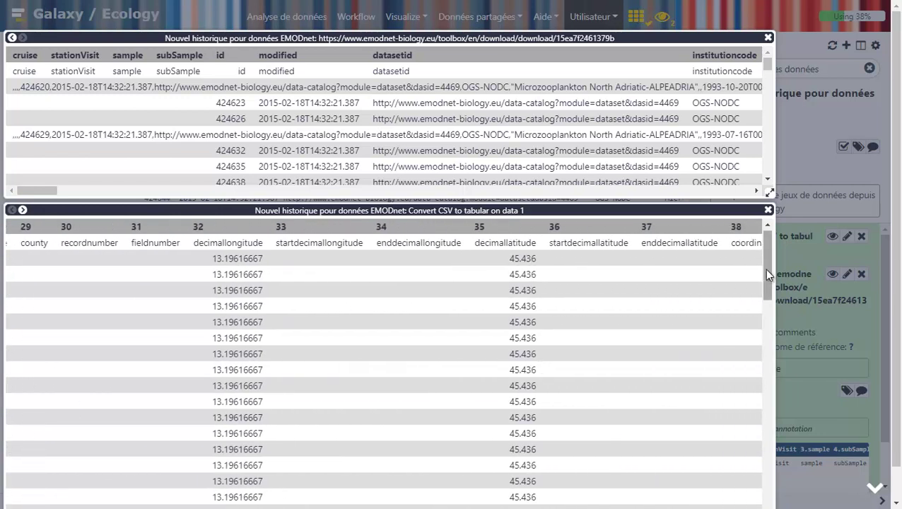
pyautogui.hscroll(8, 641, 355)
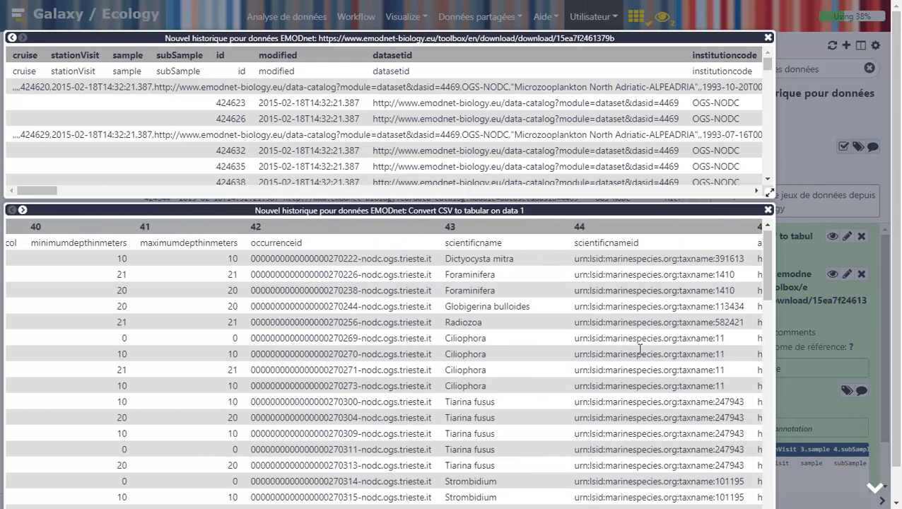
pyautogui.hscroll(8, 640, 349)
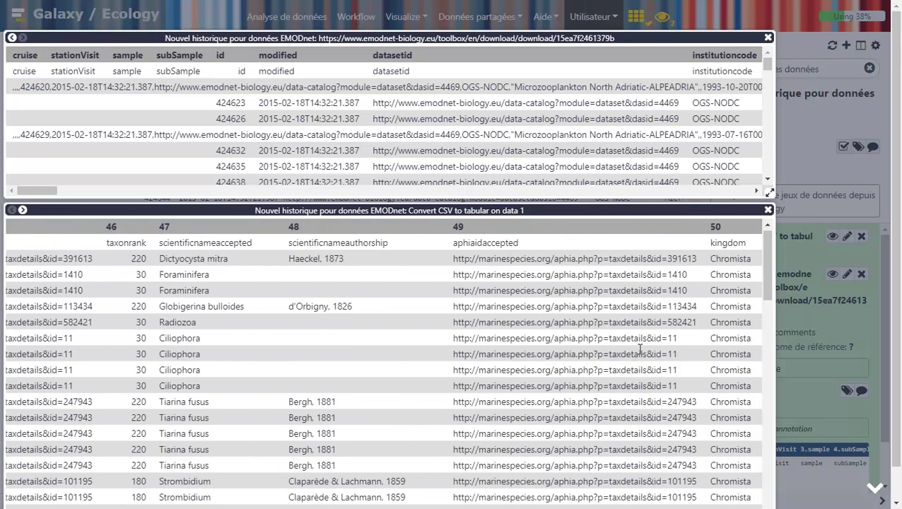
pyautogui.hscroll(4, 641, 352)
pyautogui.moveTo(629, 305); pyautogui.dragTo(625, 306)
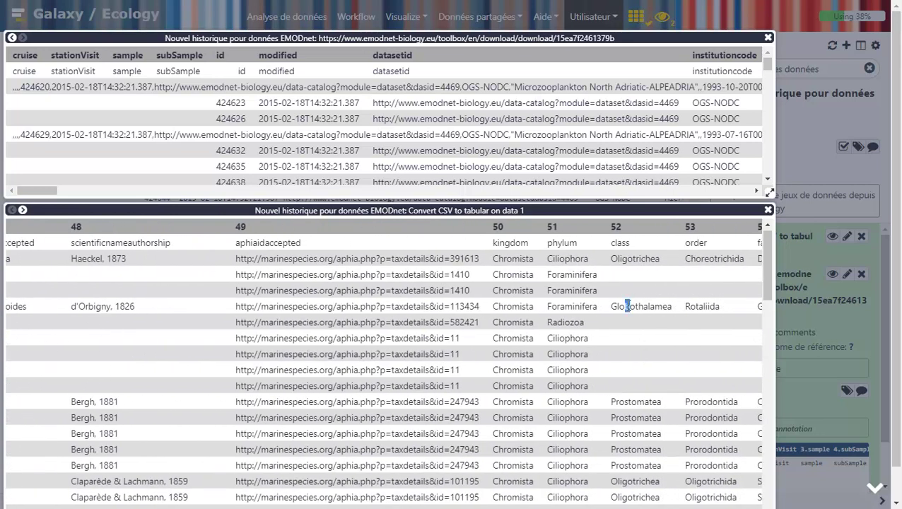
pyautogui.click(799, 141)
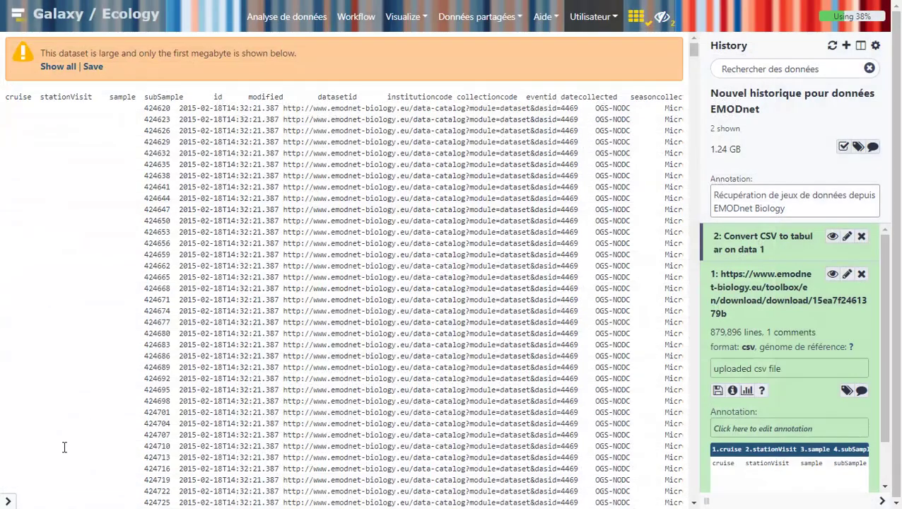
# - Search the tools for "Count" and open the Count occurrences of each record tool
pyautogui.click(12, 502)
pyautogui.click(105, 71)
pyautogui.write('Count')
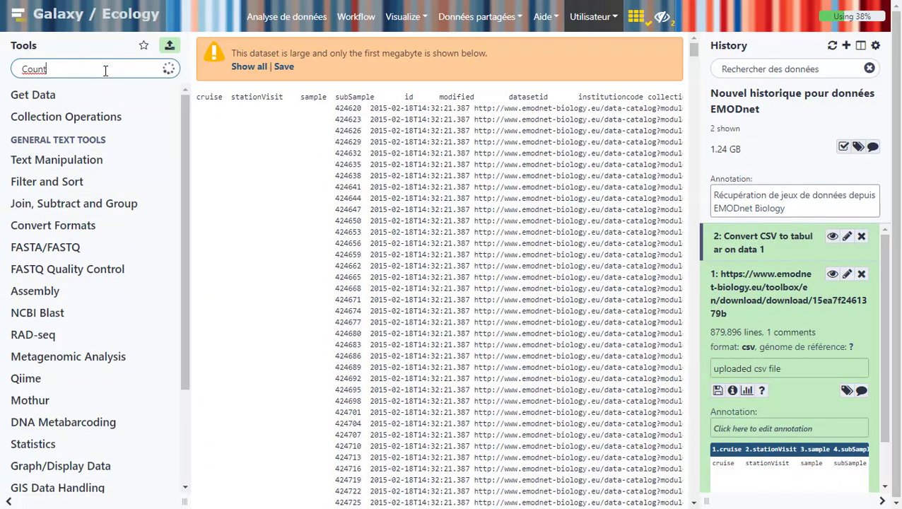
pyautogui.moveTo(187, 158); pyautogui.dragTo(172, 457)
pyautogui.click(89, 313)
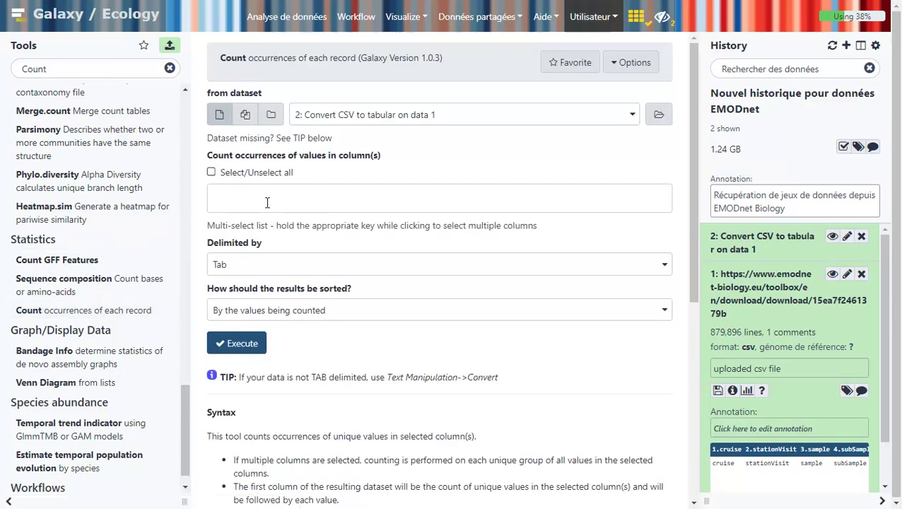
# - Set the Count tool to column 52 of the tabular dataset and check that column in the floating dataset preview
pyautogui.click(358, 111)
pyautogui.click(356, 116)
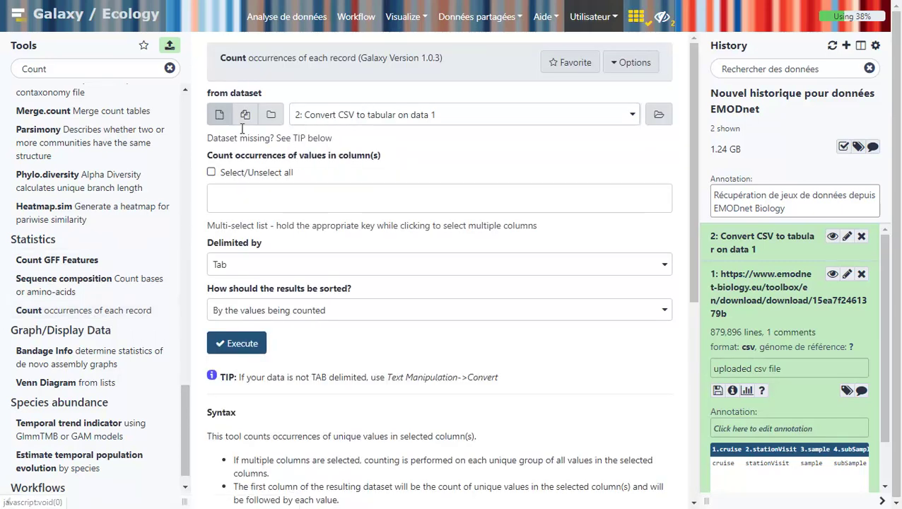
pyautogui.click(257, 202)
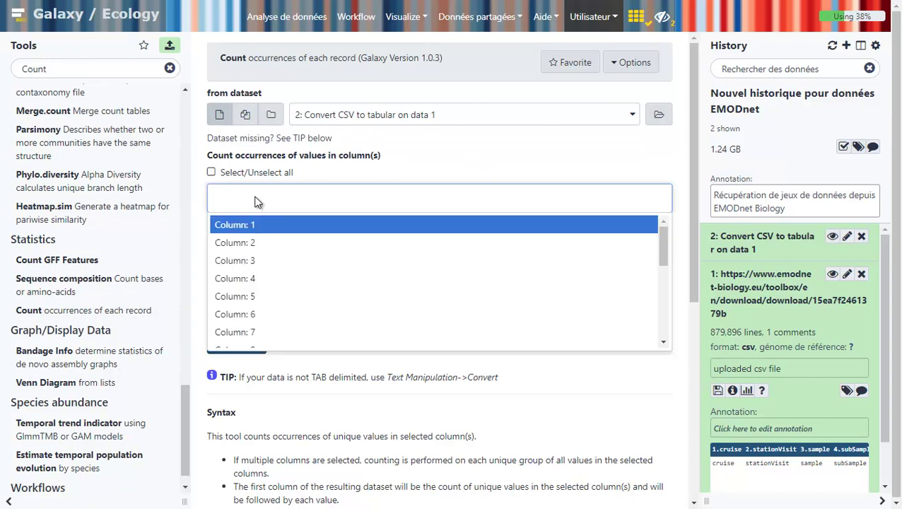
pyautogui.write('52')
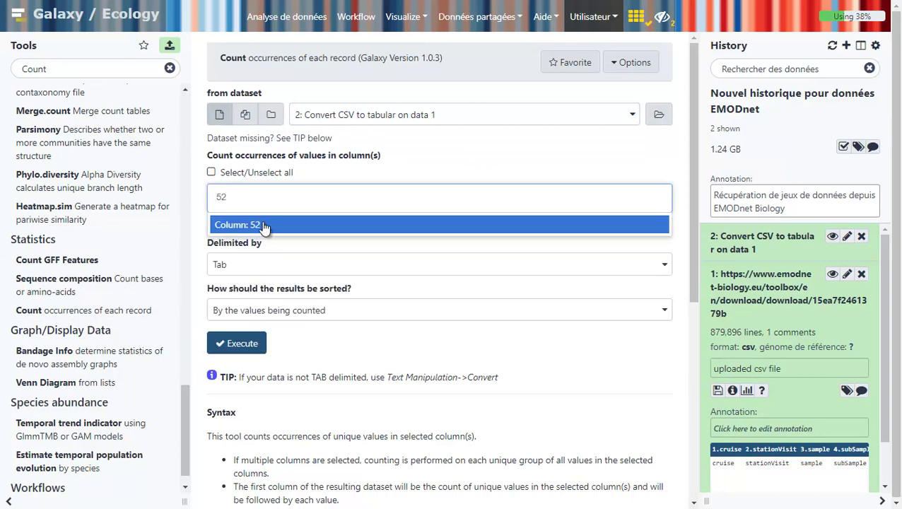
pyautogui.click(263, 225)
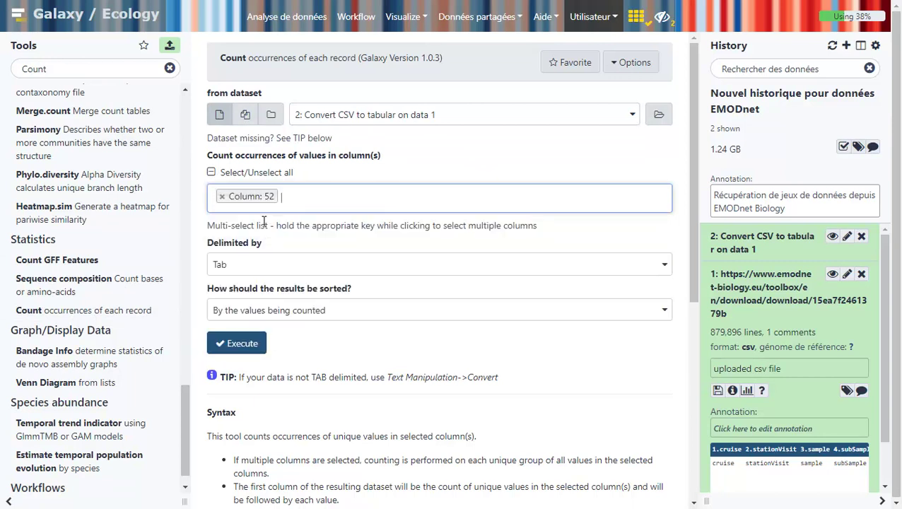
pyautogui.click(662, 17)
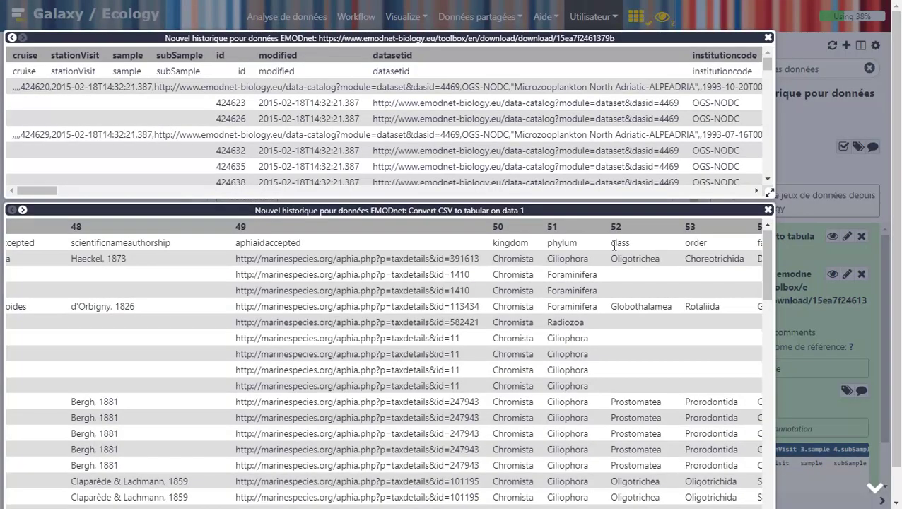
pyautogui.click(799, 142)
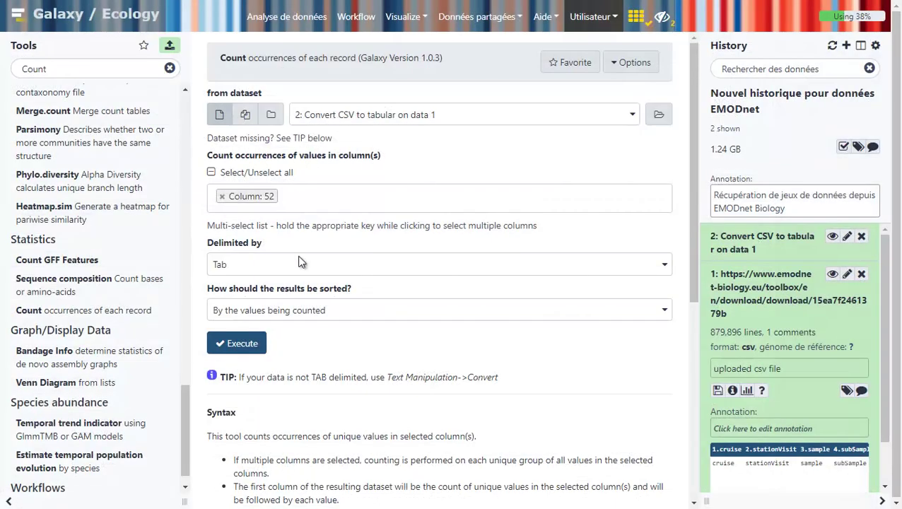
# - Set the results to be sorted with the most common values first and run the Count tool
pyautogui.click(279, 310)
pyautogui.click(278, 373)
pyautogui.click(234, 344)
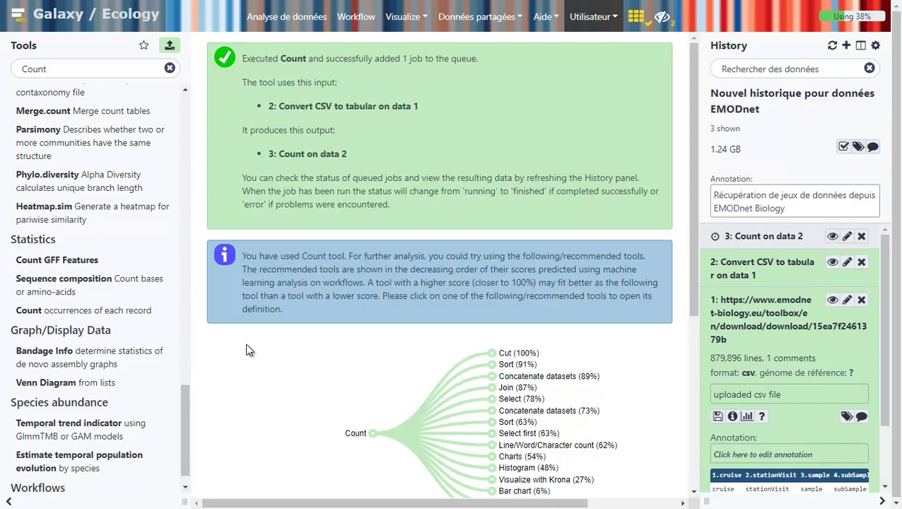
# - Make room for the history by clearing the tool search, hiding the tools, collapsing dataset 1 and widening the history to about half the window
pyautogui.click(170, 68)
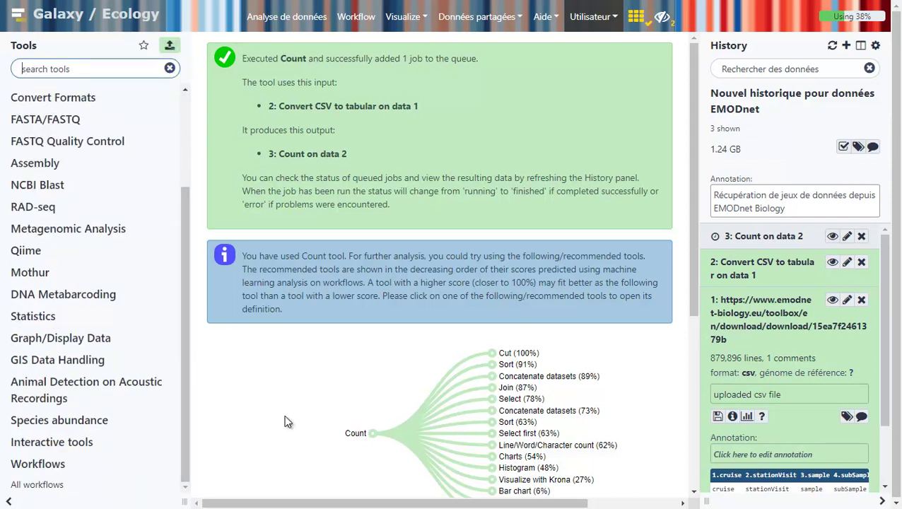
pyautogui.click(9, 501)
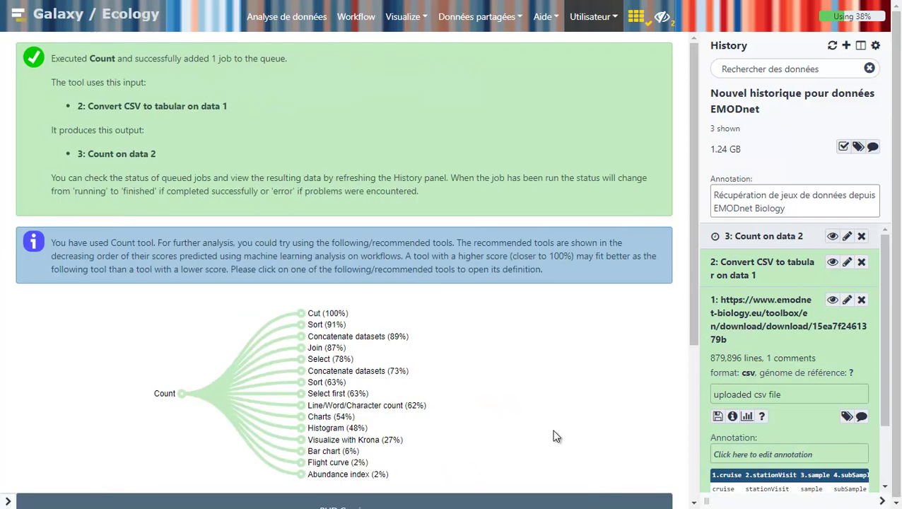
pyautogui.moveTo(709, 499); pyautogui.dragTo(656, 497)
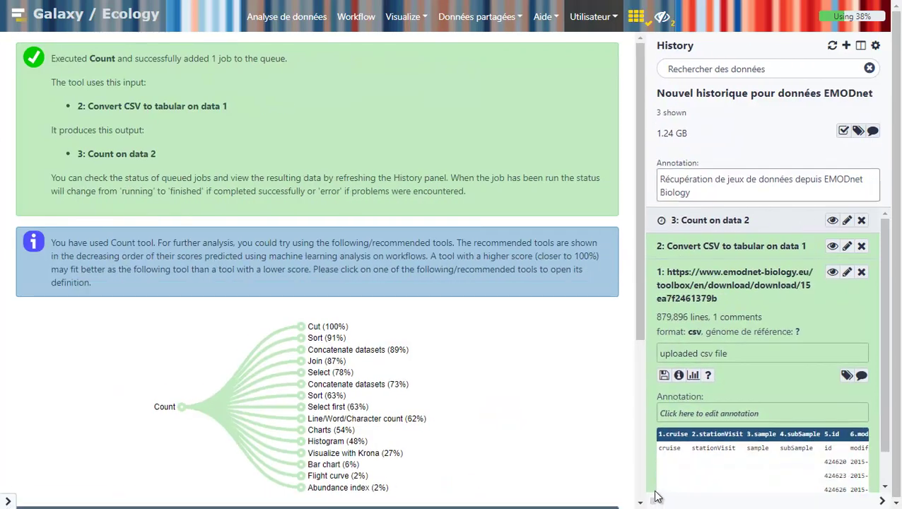
pyautogui.click(707, 290)
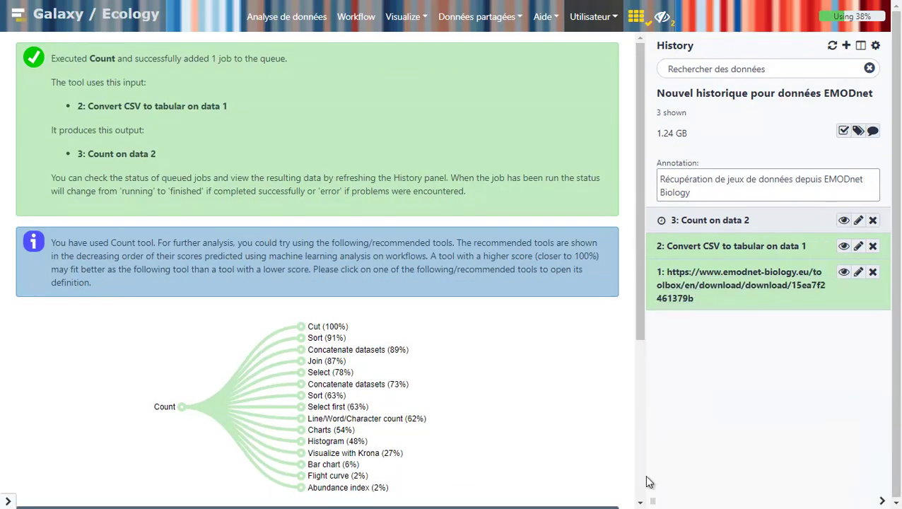
pyautogui.moveTo(648, 500); pyautogui.dragTo(445, 491)
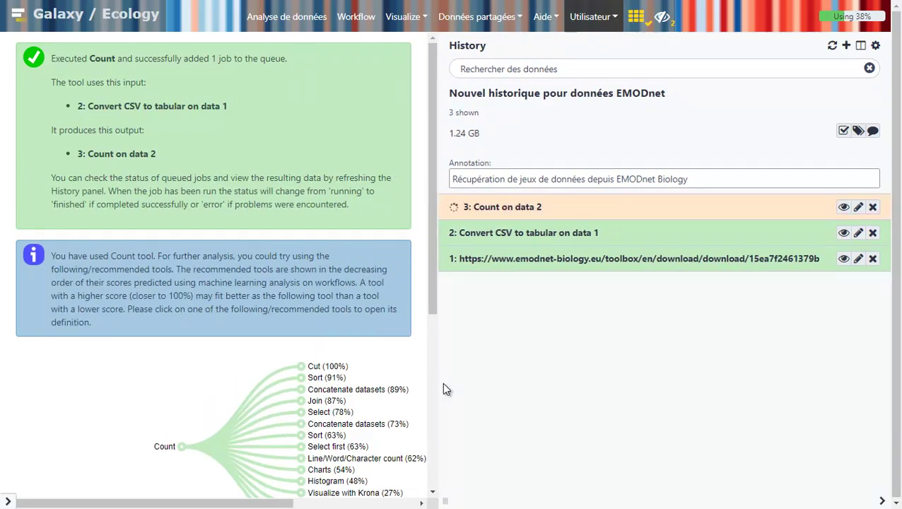
# - Expand the Count output and examine its class counts in a floating window, from the most common to the rarest, including Mammalia
pyautogui.click(495, 207)
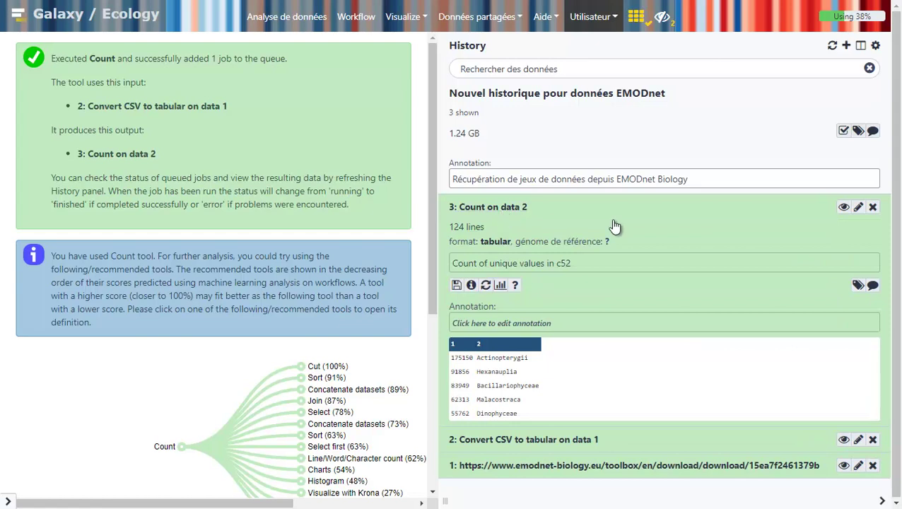
pyautogui.click(841, 208)
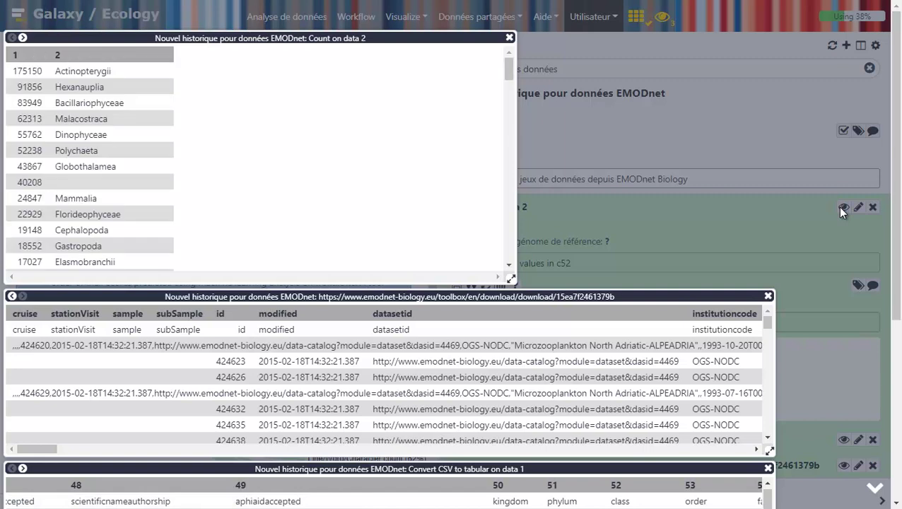
pyautogui.moveTo(128, 200); pyautogui.dragTo(16, 202)
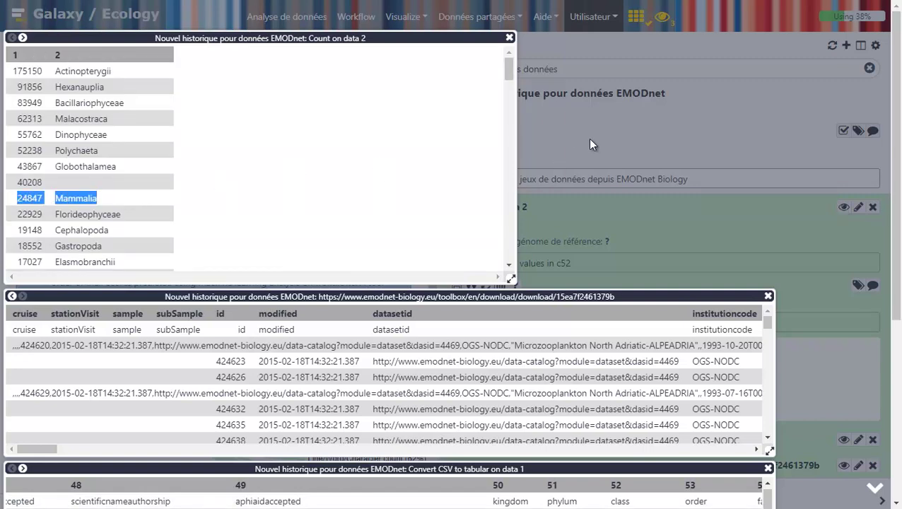
pyautogui.scroll(-8, 380, 205)
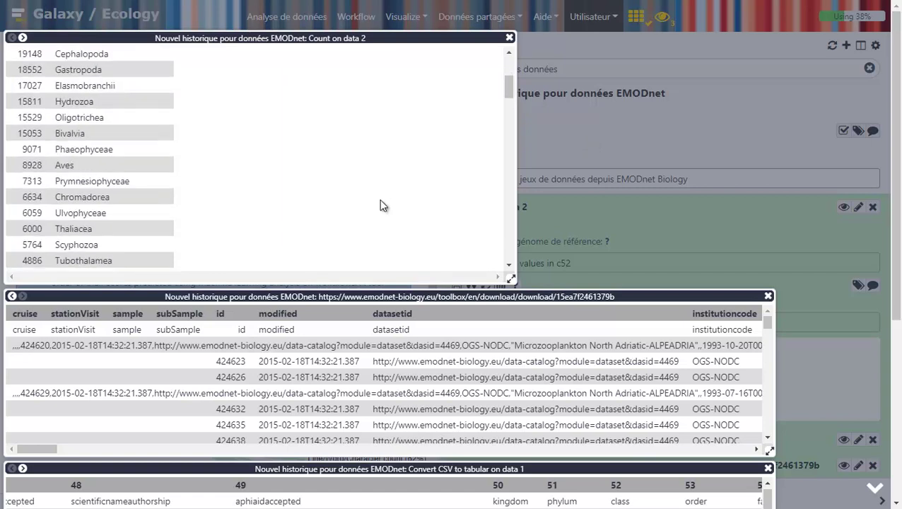
pyautogui.scroll(-15, 381, 205)
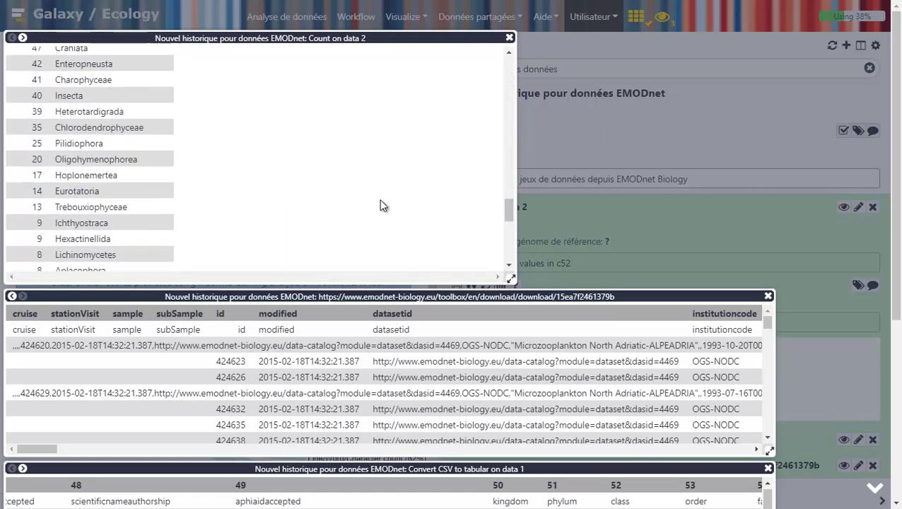
pyautogui.click(552, 131)
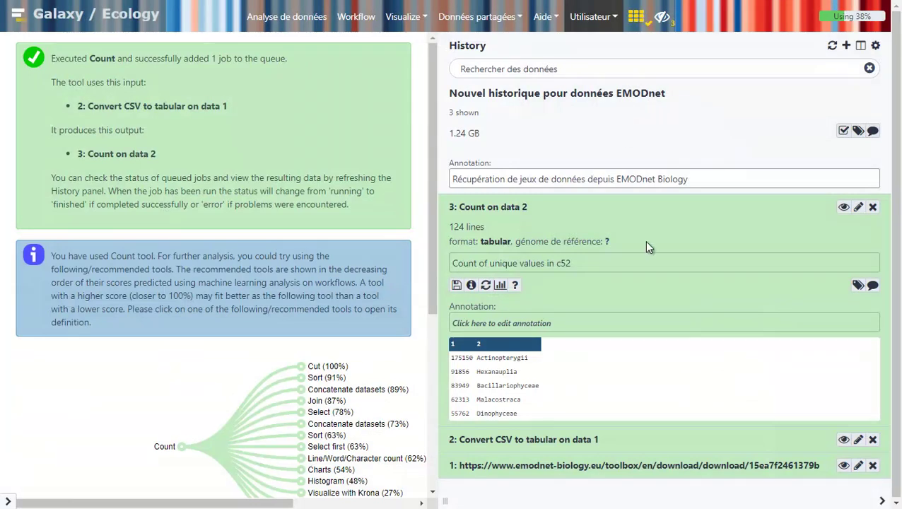
# - Open the visualization choices for the Count output and close the other floating dataset windows
pyautogui.click(500, 287)
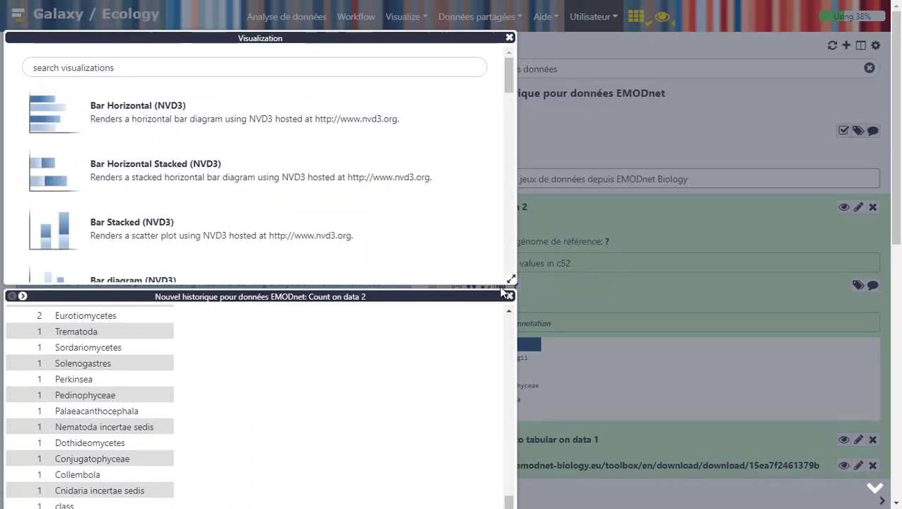
pyautogui.click(509, 296)
pyautogui.click(767, 296)
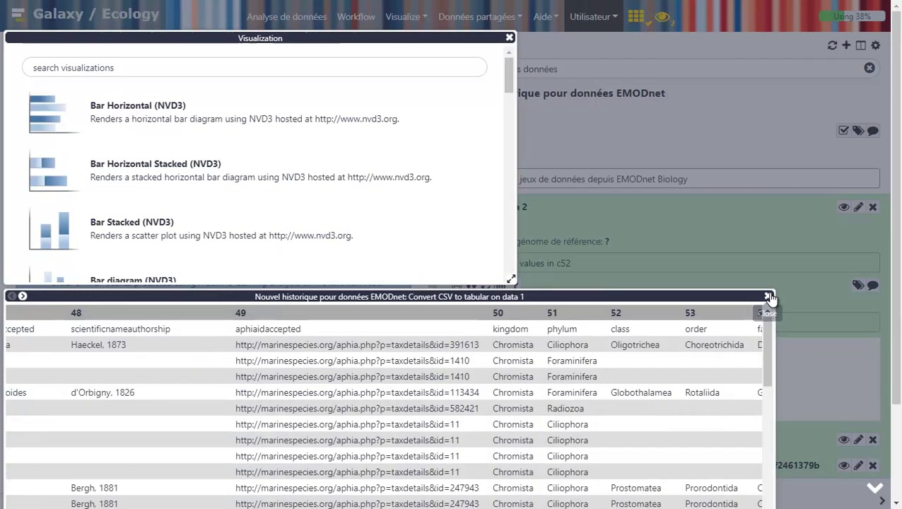
pyautogui.click(765, 326)
# - Create a Pie chart (NVD3) visualization of the class counts and enlarge its floating window
pyautogui.scroll(-3, 407, 240)
pyautogui.scroll(-10, 406, 240)
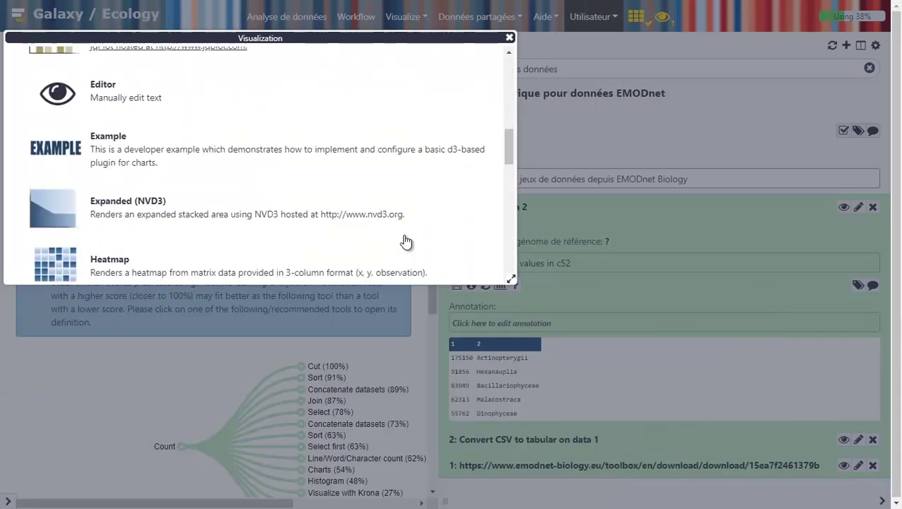
pyautogui.click(110, 133)
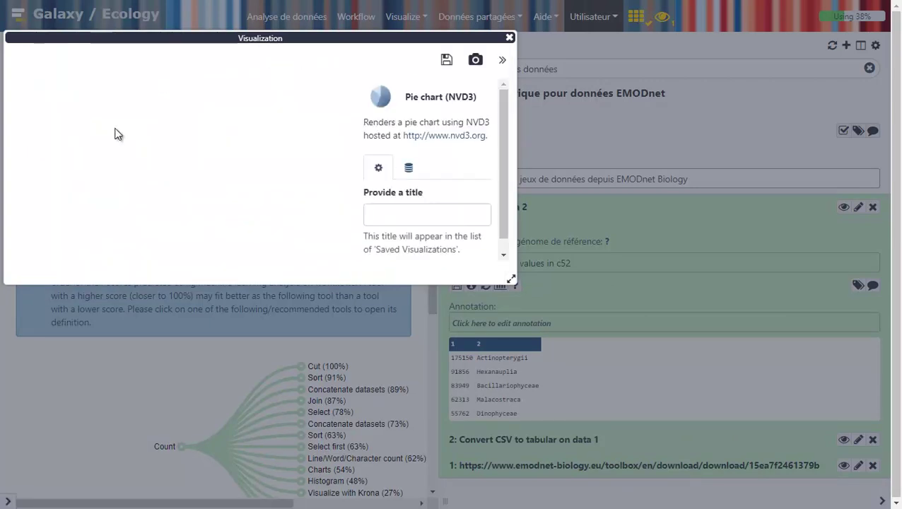
pyautogui.moveTo(510, 276); pyautogui.dragTo(791, 382)
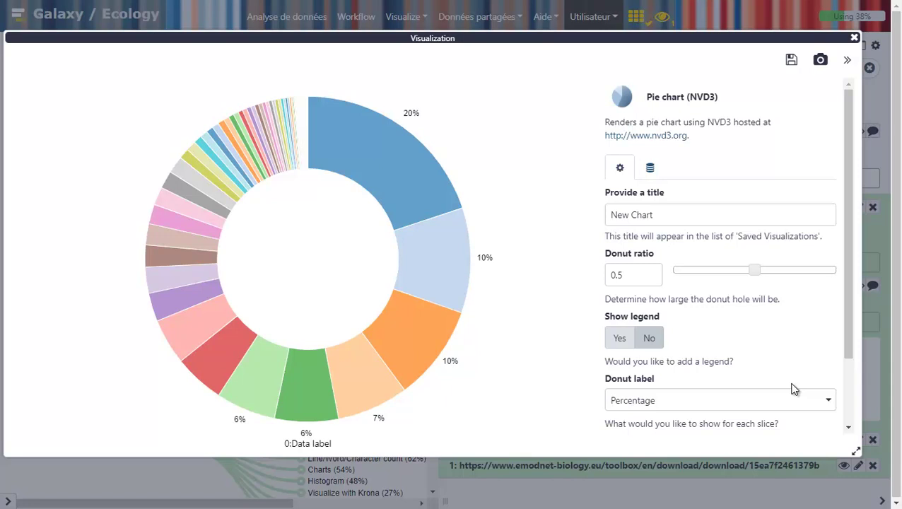
# - Show the pie chart's legend and take the data series labels from column 2
pyautogui.click(620, 338)
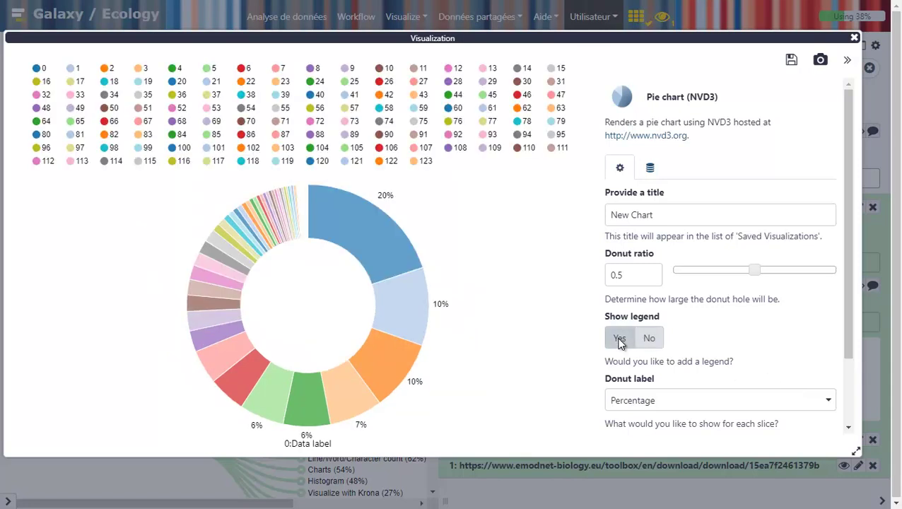
pyautogui.click(650, 167)
pyautogui.click(656, 285)
pyautogui.click(640, 364)
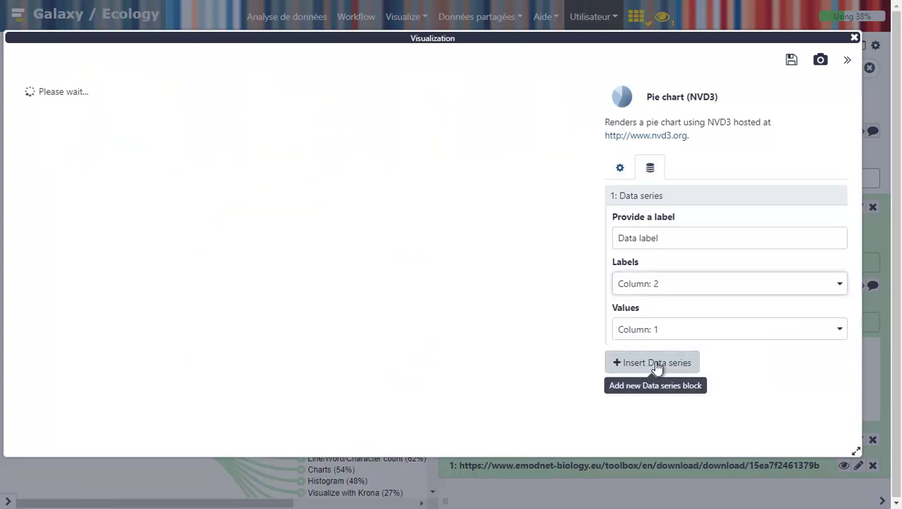
# - Rename the pie chart's data series label as Class
pyautogui.click(647, 239)
pyautogui.tripleClick(648, 239)
pyautogui.write('Class')
# - Title the pie chart "EMODnet Biology taxonomic Class content"
pyautogui.click(619, 174)
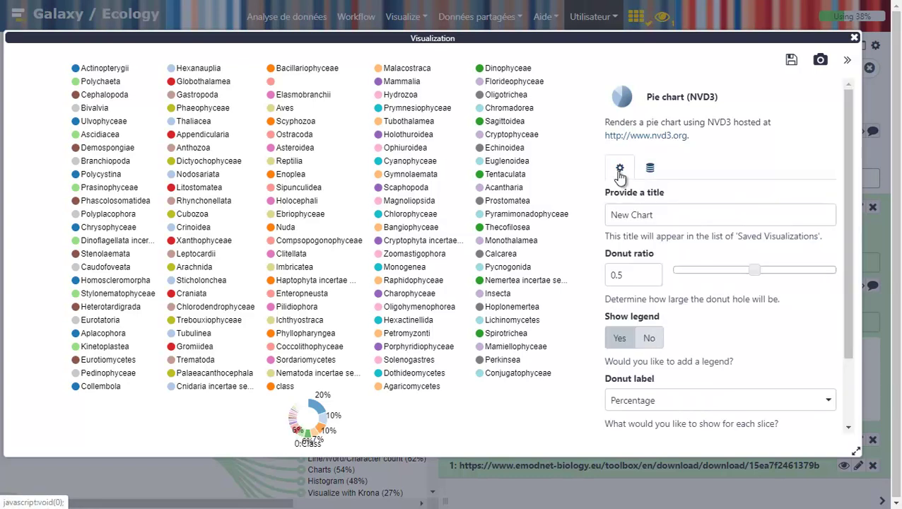
pyautogui.moveTo(656, 214); pyautogui.dragTo(610, 219)
pyautogui.write('EMODnet Biology ')
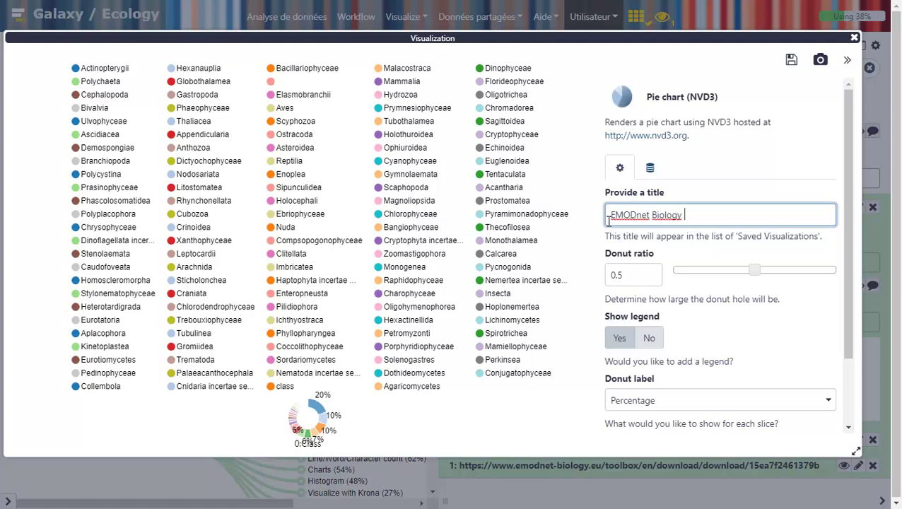
pyautogui.write('taxonomic CLass')
pyautogui.press('BackSpace')
pyautogui.press('BackSpace')
pyautogui.press('BackSpace')
pyautogui.press('BackSpace')
pyautogui.write('las')
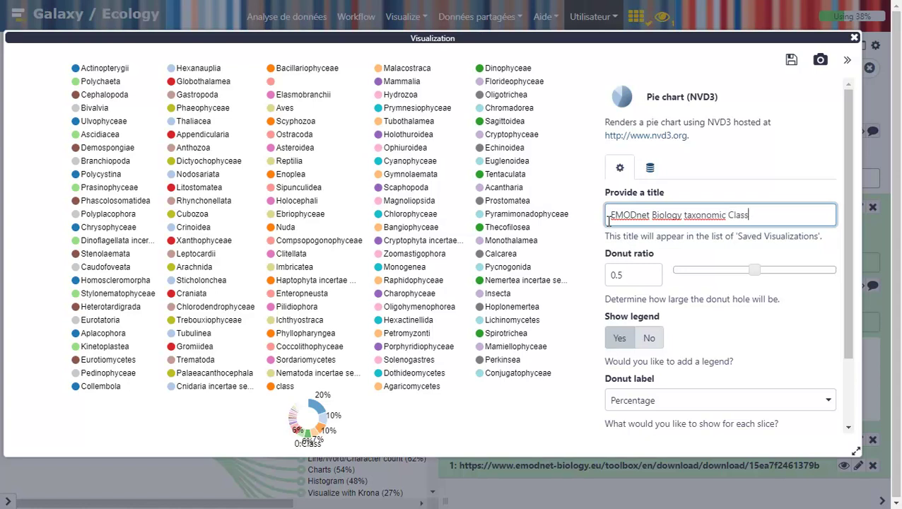
pyautogui.write('s content')
# - Hide the pie chart's legend and set the donut label to Label column
pyautogui.click(651, 339)
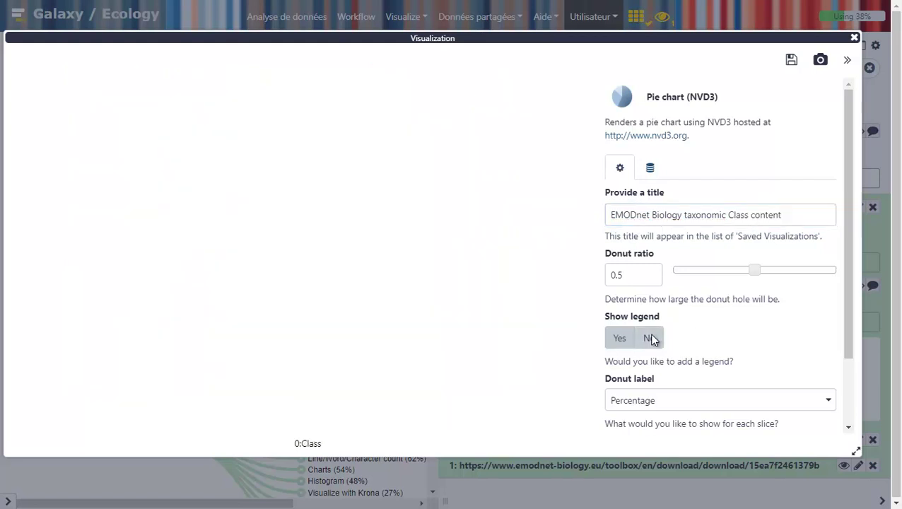
pyautogui.click(657, 401)
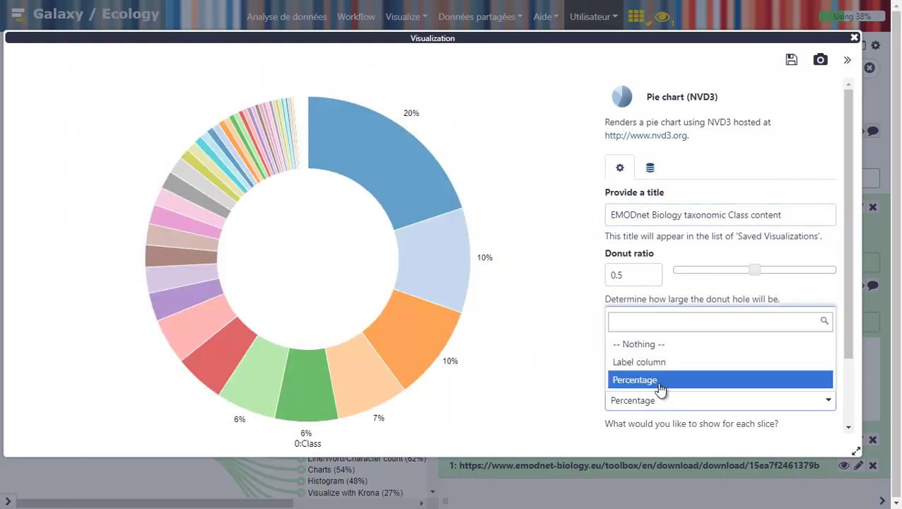
pyautogui.click(665, 360)
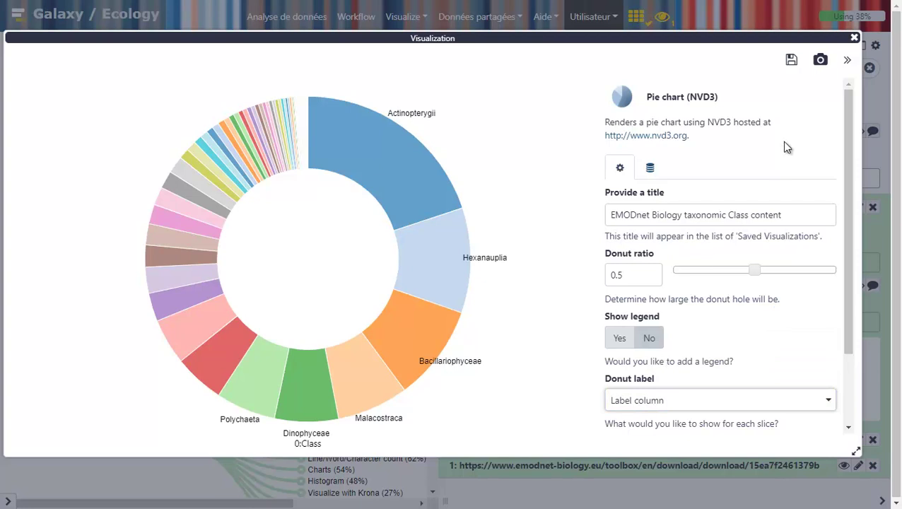
# - Save the pie chart visualization, close its window and open the list of saved visualizations
pyautogui.click(791, 61)
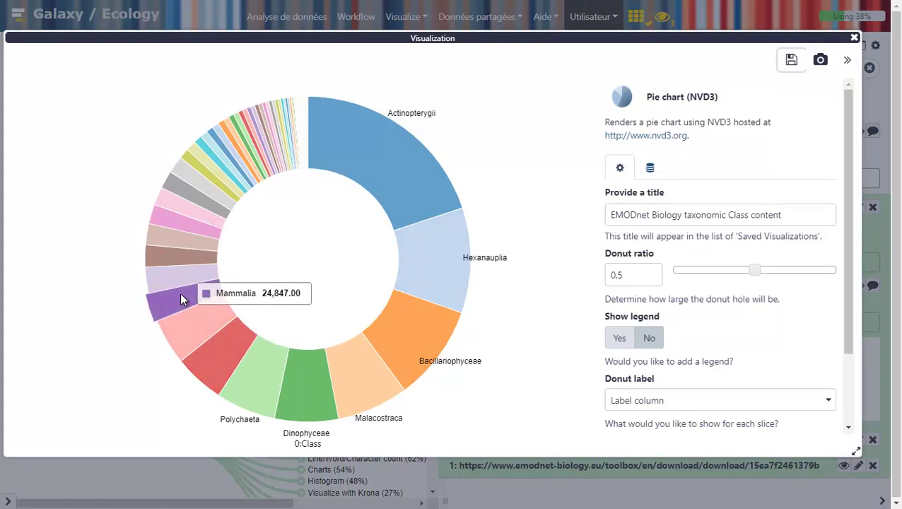
pyautogui.click(854, 38)
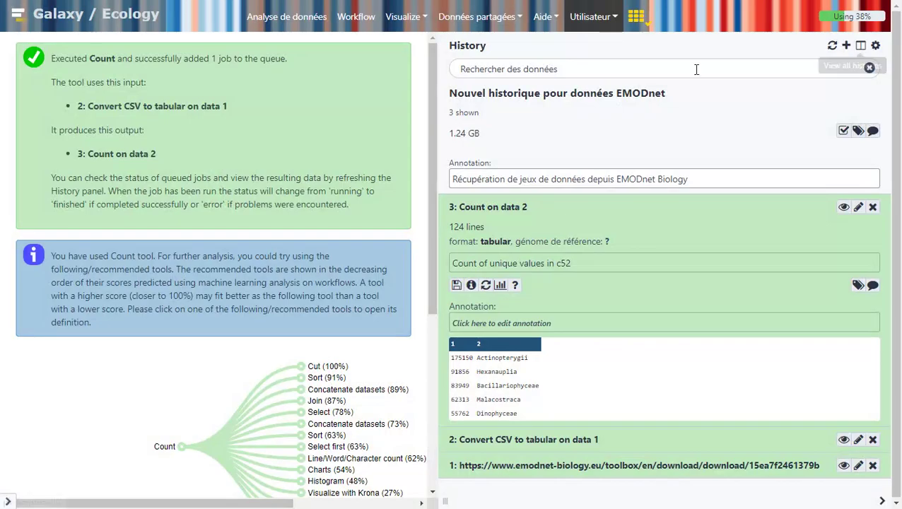
pyautogui.click(612, 19)
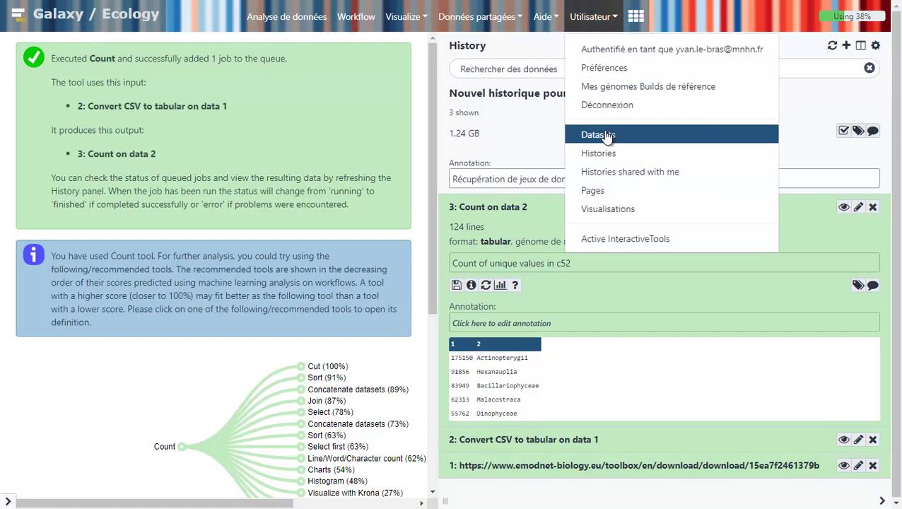
pyautogui.click(606, 209)
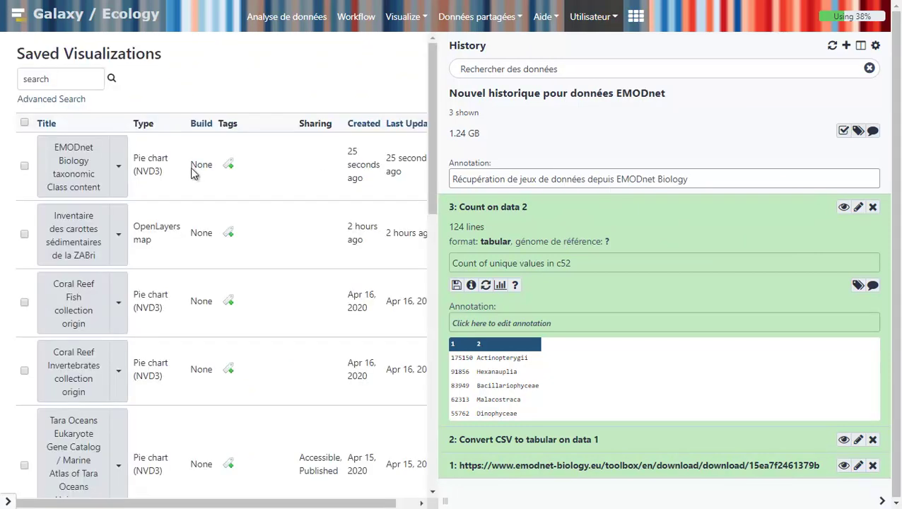
# - View the saved "EMODnet Biology taxonomic Class content" pie chart and return to the list of saved visualizations
pyautogui.click(86, 168)
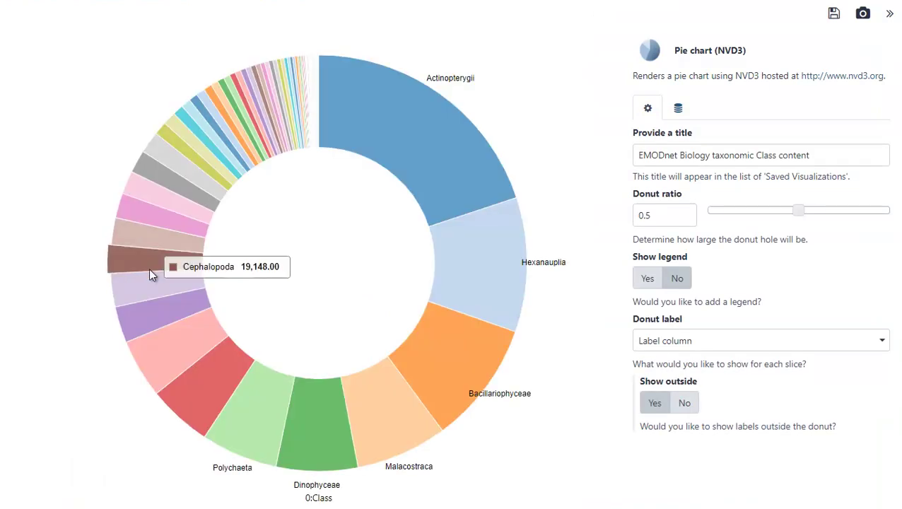
pyautogui.click(889, 22)
pyautogui.click(888, 22)
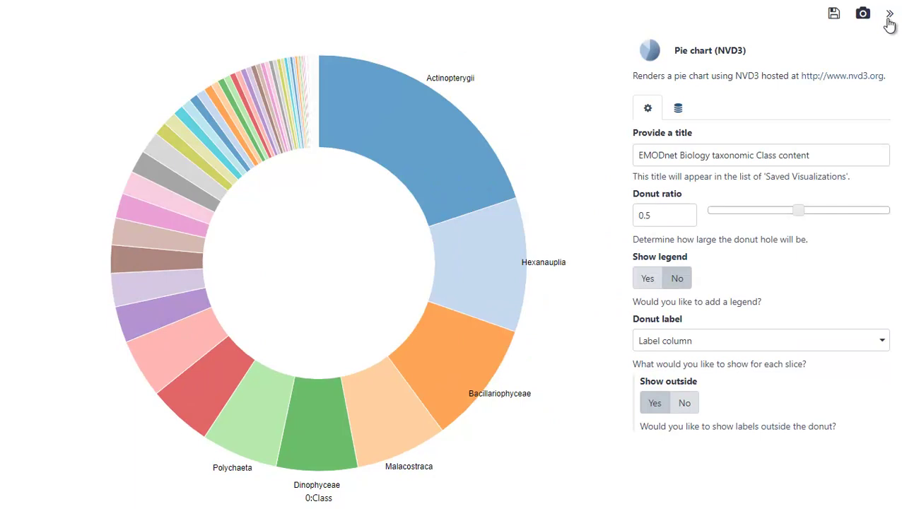
pyautogui.press('F11')
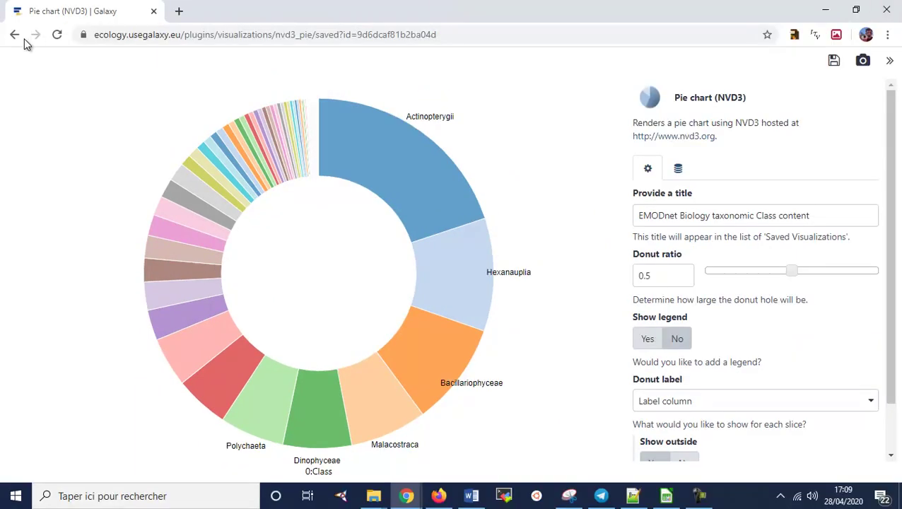
pyautogui.click(14, 35)
pyautogui.press('F11')
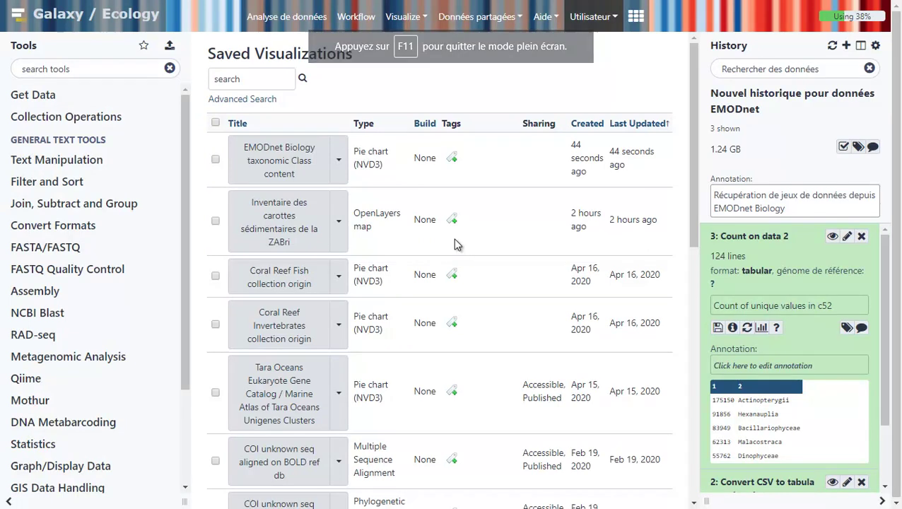
# - Make the "EMODnet Biology taxonomic Class content" visualization accessible via link and disable that link access again
pyautogui.click(338, 159)
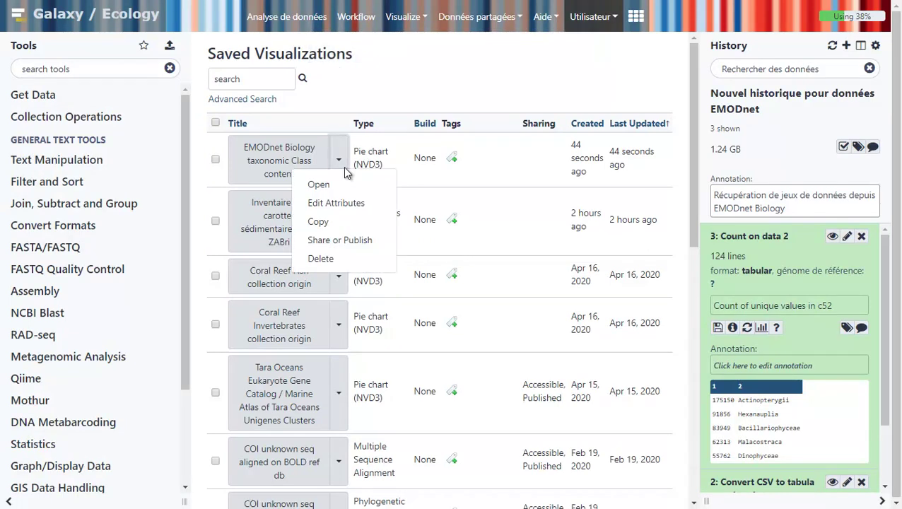
pyautogui.click(347, 228)
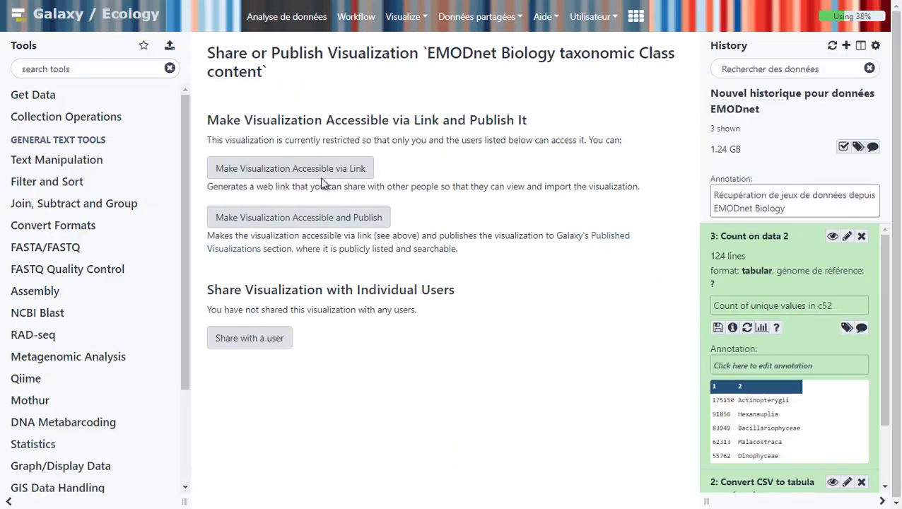
pyautogui.click(311, 168)
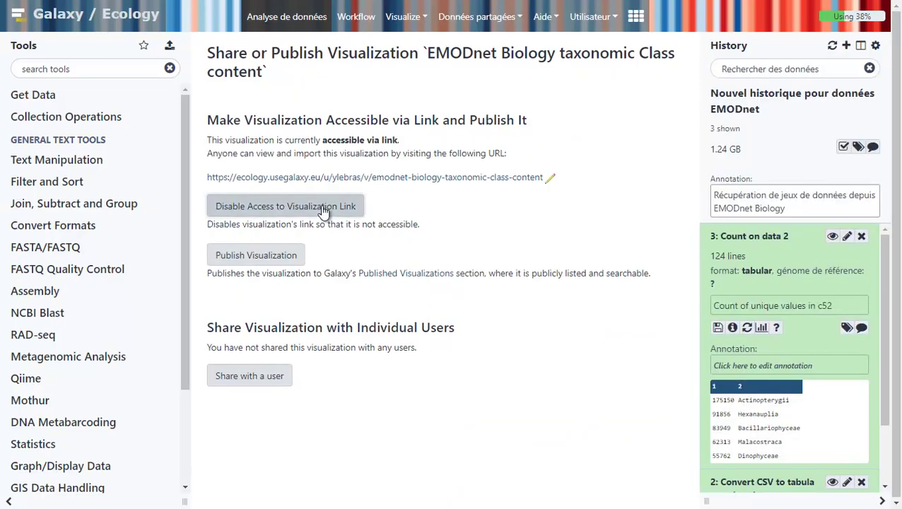
pyautogui.click(323, 211)
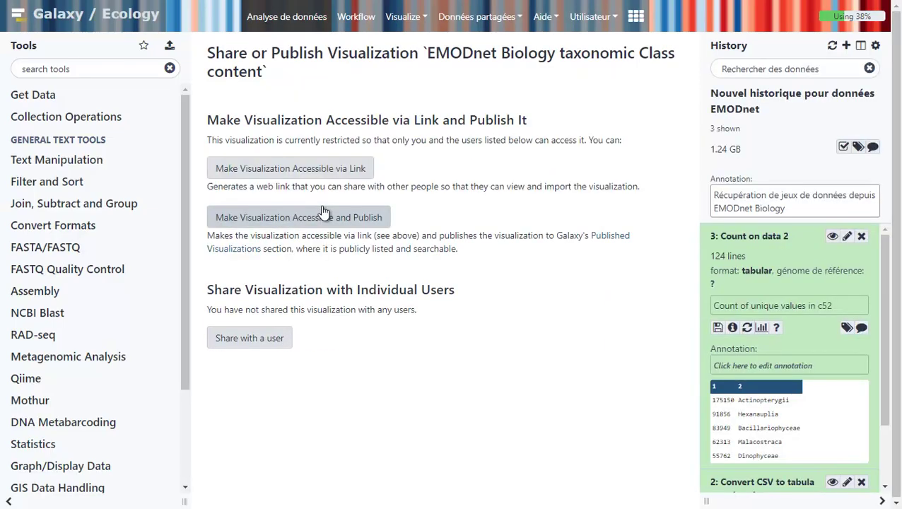
# - Make the history "Nouvel historique pour données EMODnet" accessible via link and copy its link address
pyautogui.click(877, 46)
pyautogui.click(795, 106)
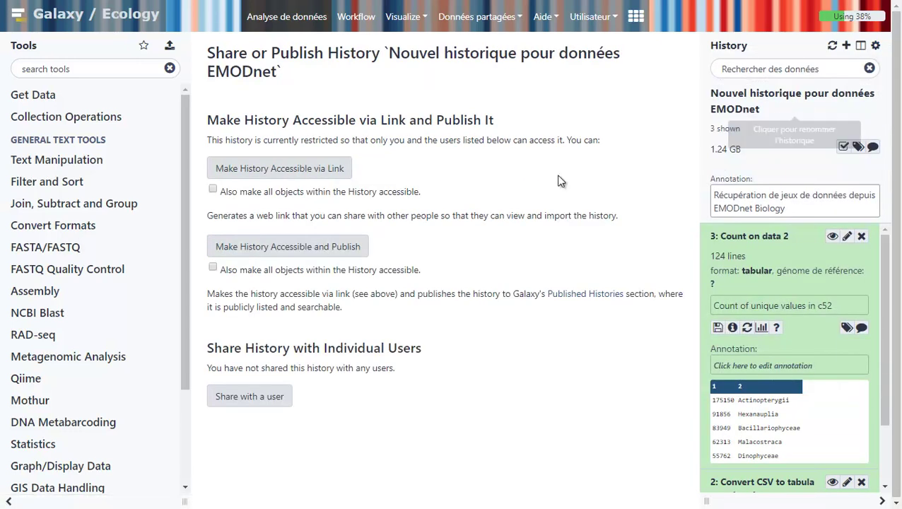
pyautogui.click(240, 174)
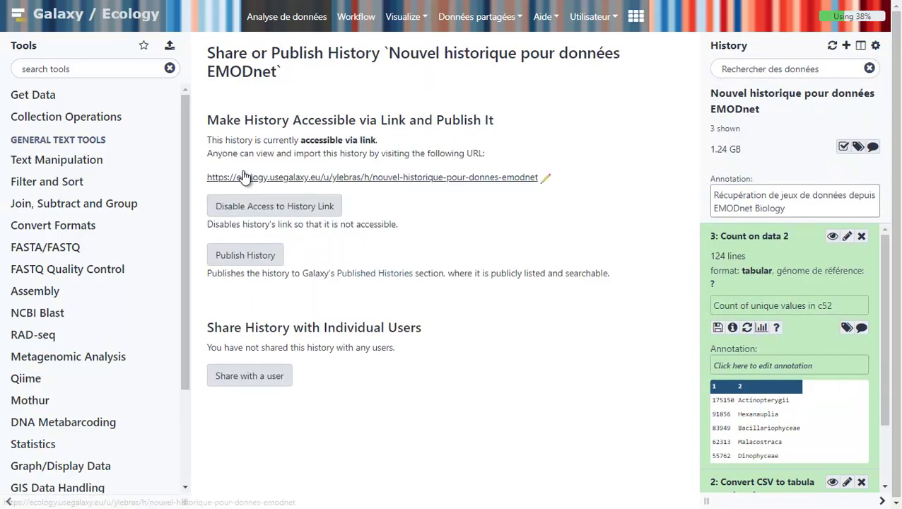
pyautogui.rightClick(256, 180)
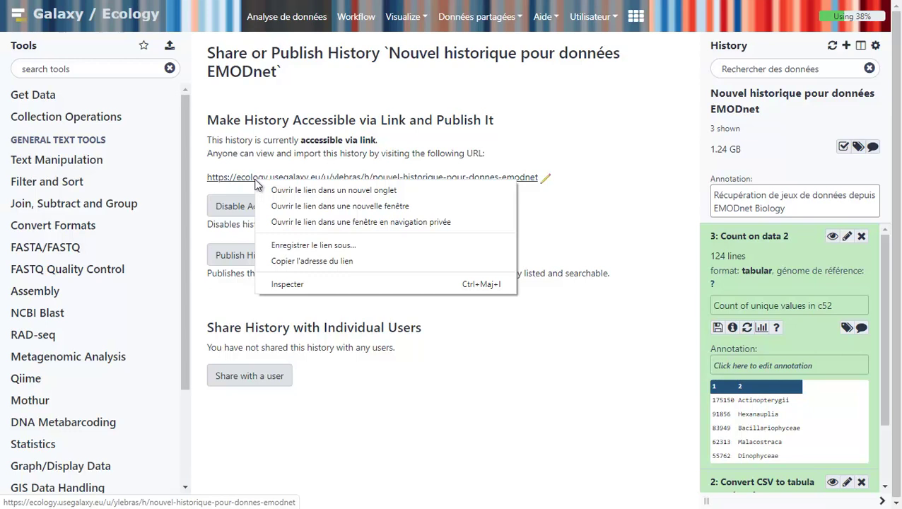
pyautogui.click(294, 263)
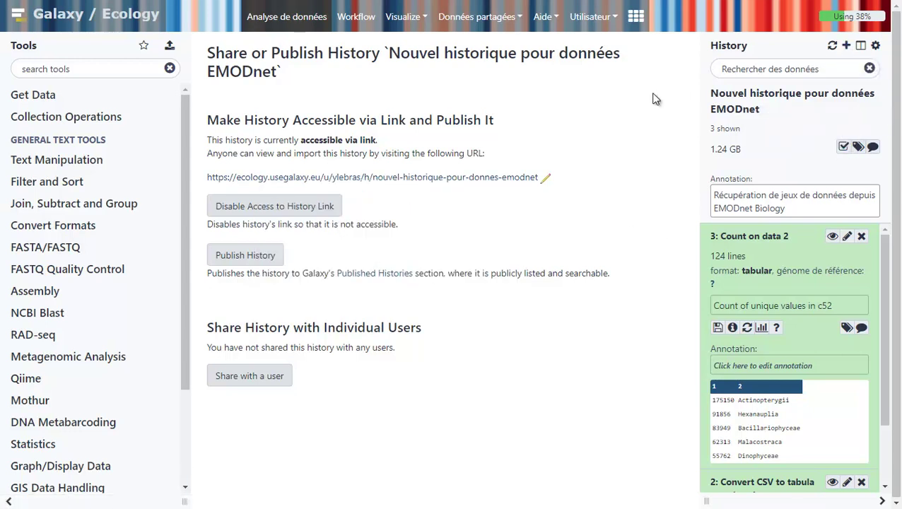
# - Extract a workflow from the current history, keeping the proposed workflow name and steps
pyautogui.click(876, 45)
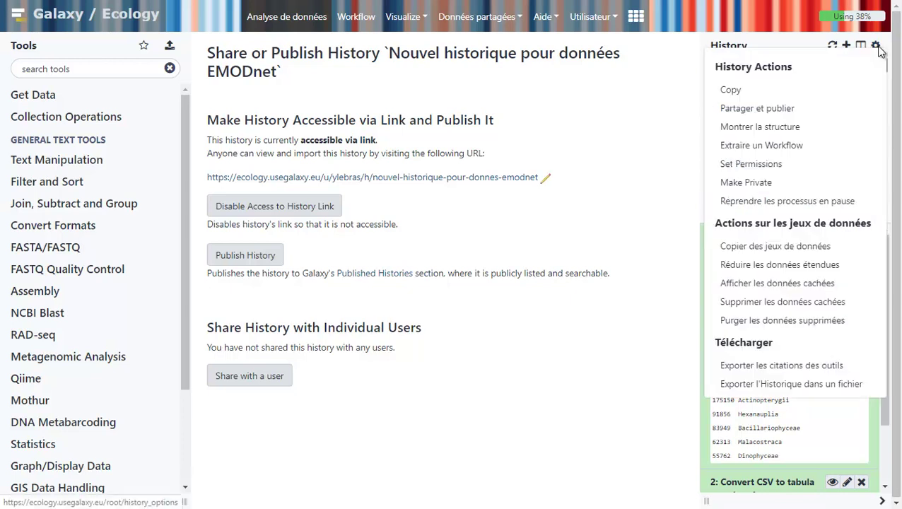
pyautogui.click(777, 145)
pyautogui.click(261, 151)
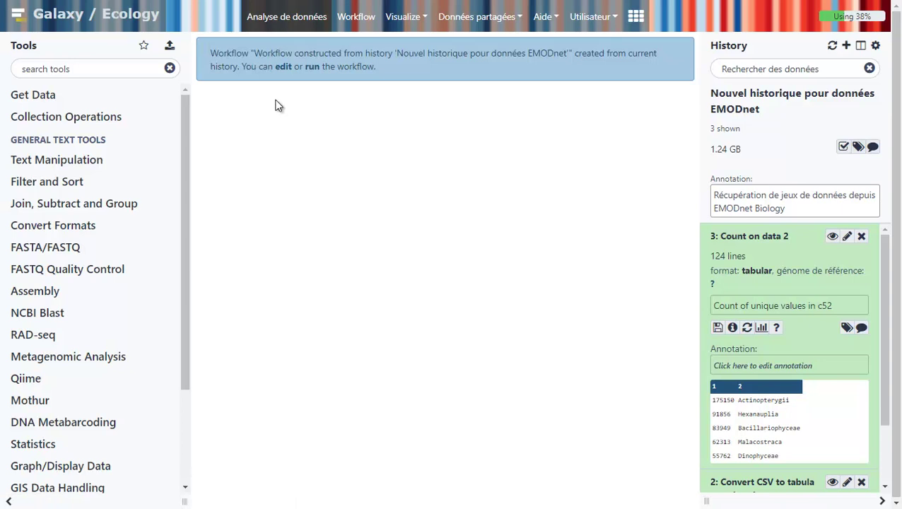
# - Open the extracted workflow for editing, spread out its input, Convert CSV to tabular and Count boxes, and save it
pyautogui.click(283, 67)
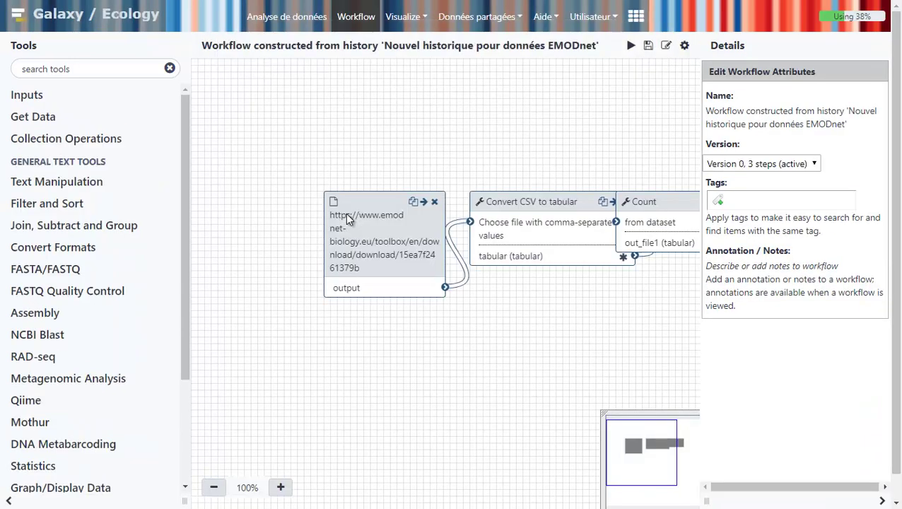
pyautogui.moveTo(301, 231); pyautogui.dragTo(267, 267)
pyautogui.moveTo(461, 205); pyautogui.dragTo(421, 181)
pyautogui.moveTo(586, 204); pyautogui.dragTo(612, 187)
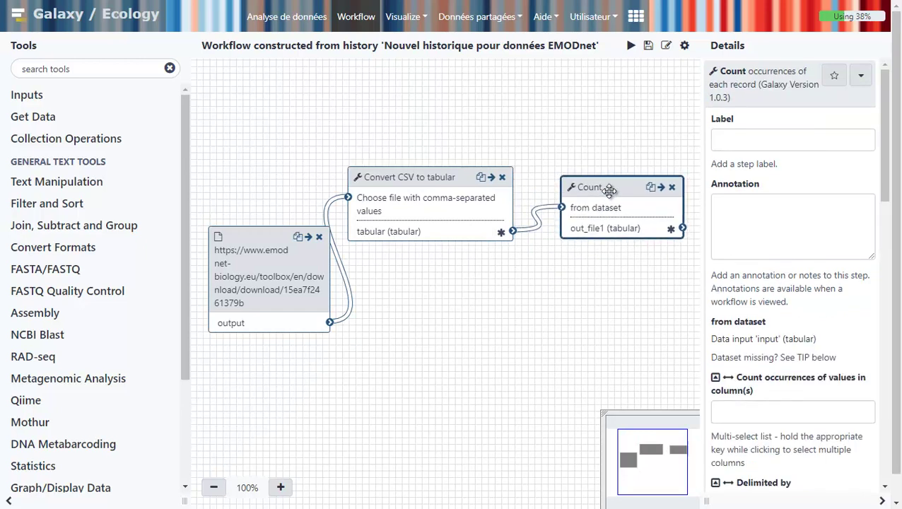
pyautogui.scroll(-2, 790, 351)
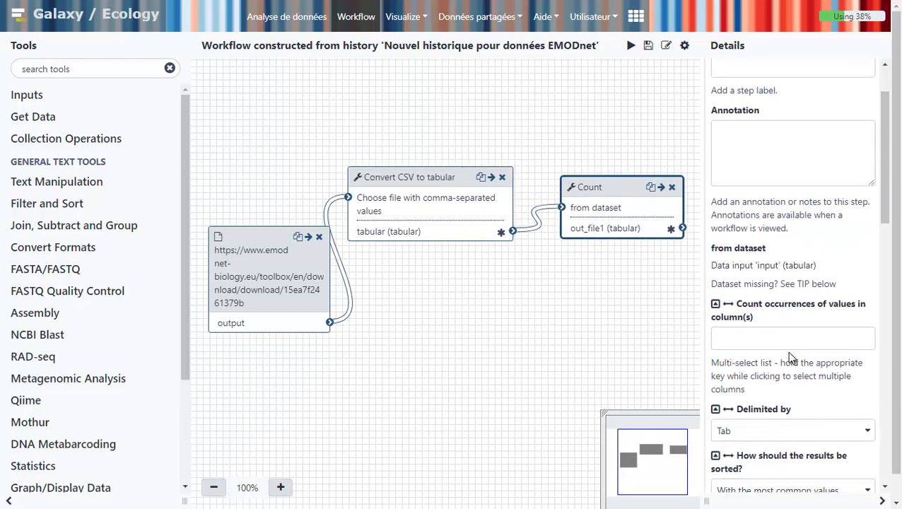
pyautogui.click(649, 48)
# - Run the extracted workflow on dataset 1, the EMODnet Biology download, sending the results to a new history
pyautogui.click(631, 48)
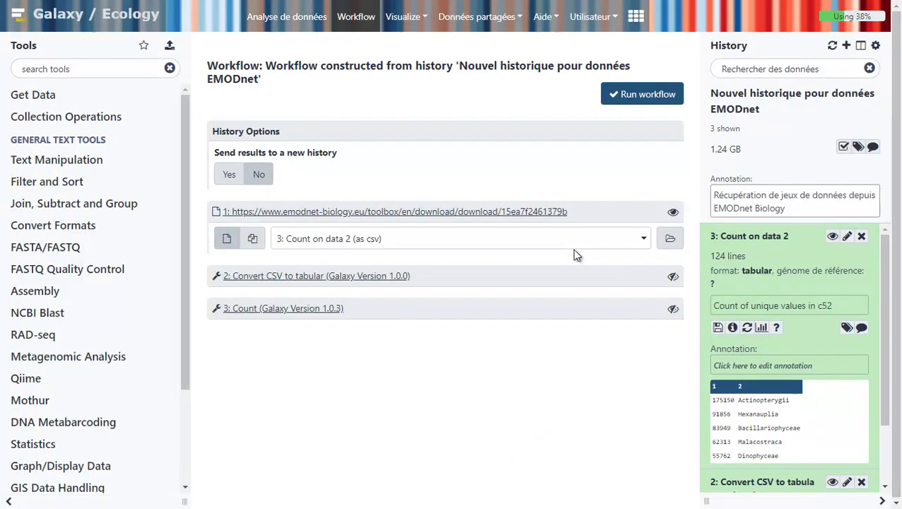
pyautogui.click(552, 239)
pyautogui.click(523, 322)
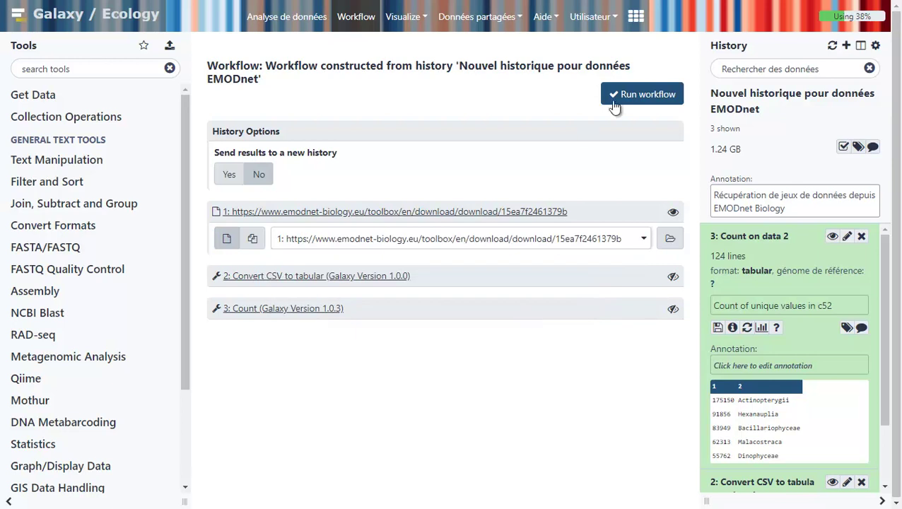
pyautogui.click(230, 174)
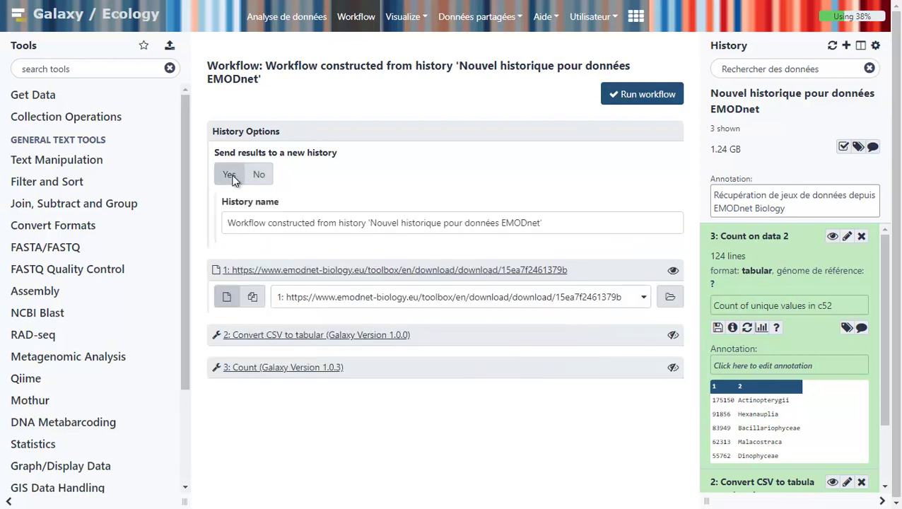
pyautogui.click(654, 91)
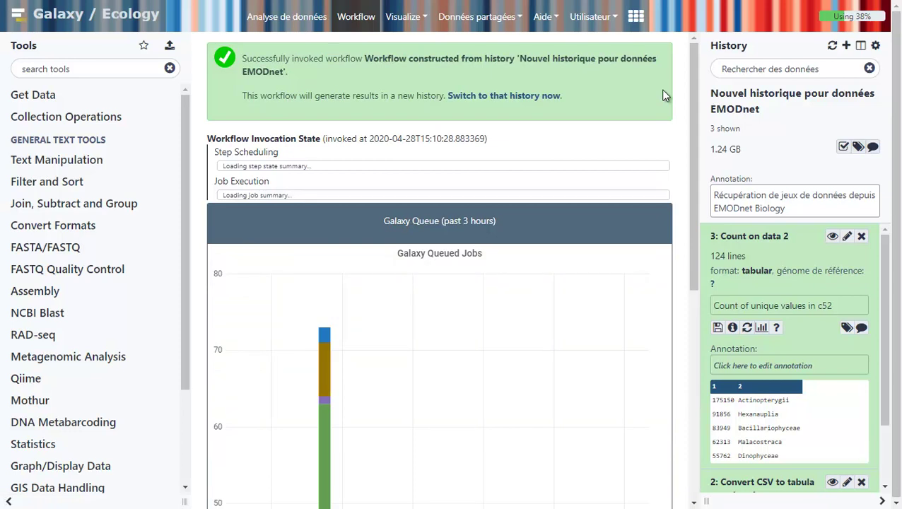
pyautogui.moveTo(689, 132); pyautogui.dragTo(716, 319)
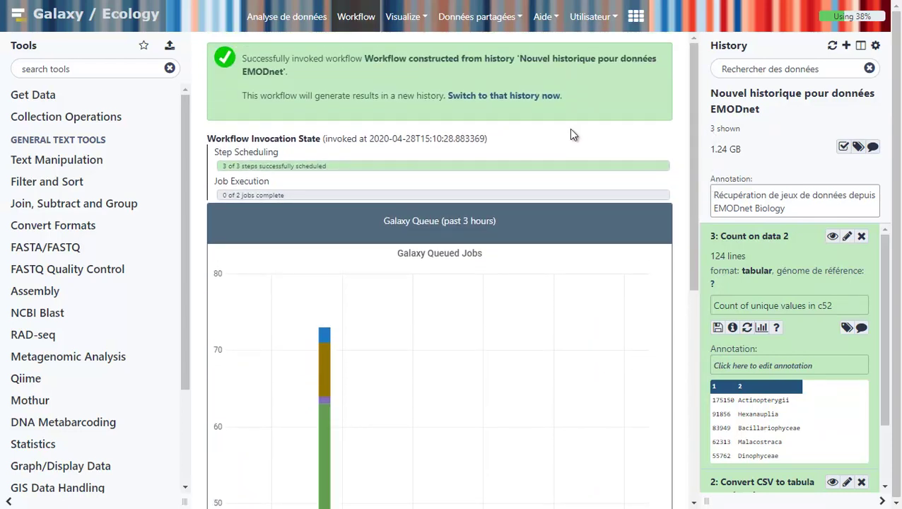
# - Switch to the new results history and annotate it "new history created from the execution of a workflow created from previous EMODnet history"
pyautogui.click(538, 97)
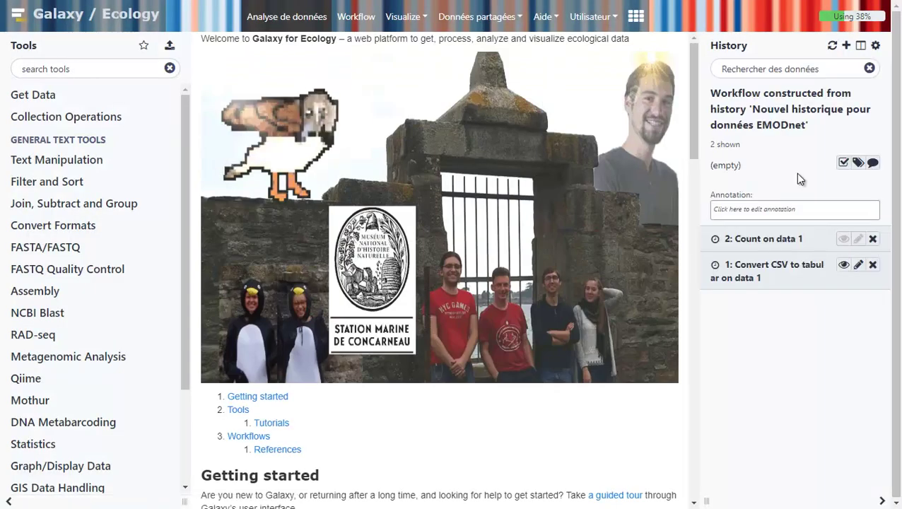
pyautogui.click(807, 207)
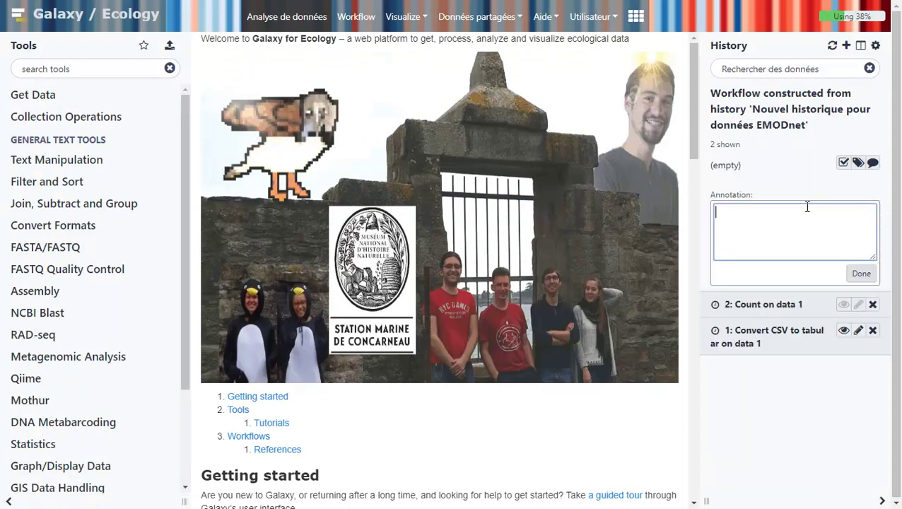
pyautogui.write('new history created from the exe')
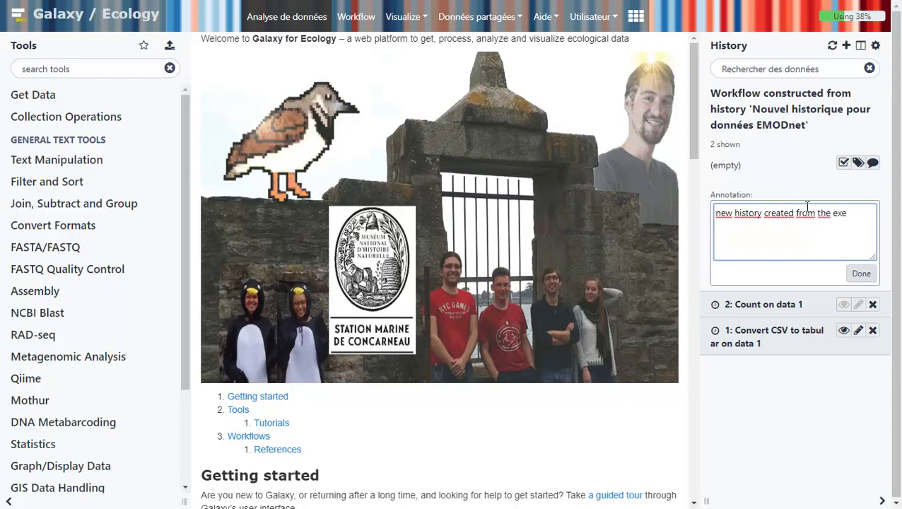
pyautogui.write('cution of a workflow created from previous EMODnet history')
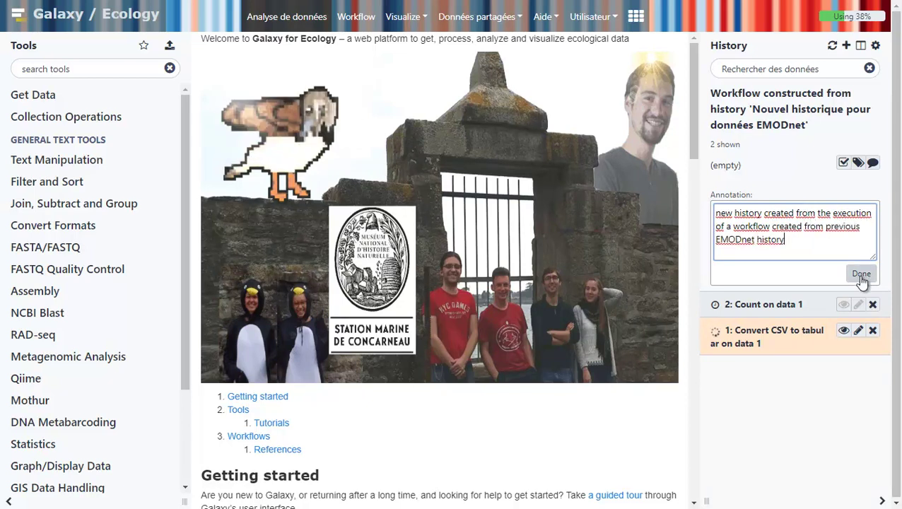
pyautogui.click(862, 275)
# - Look at the sharing and publishing options of the workflow results history
pyautogui.click(876, 46)
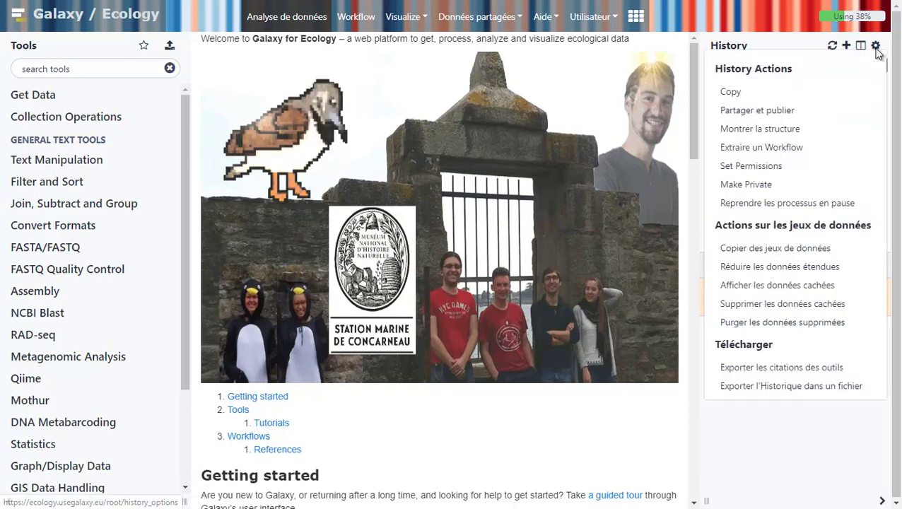
pyautogui.click(796, 110)
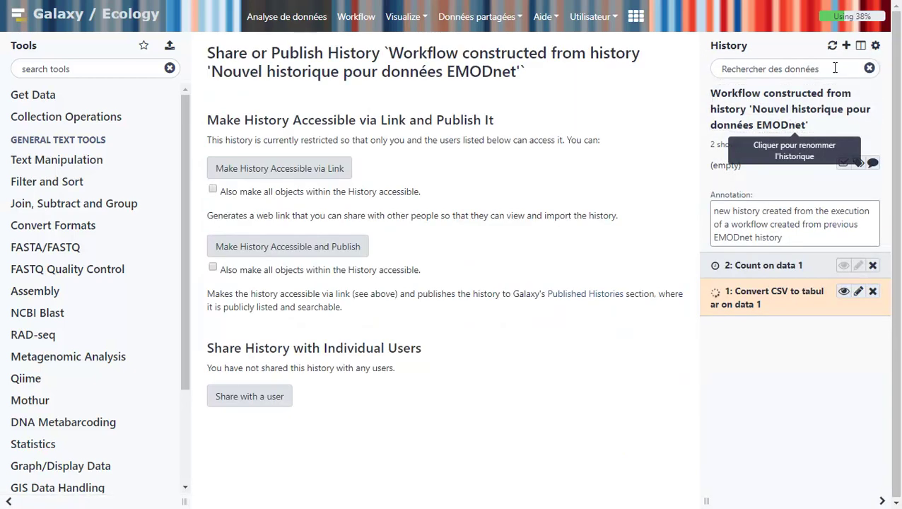
pyautogui.click(875, 45)
pyautogui.click(676, 82)
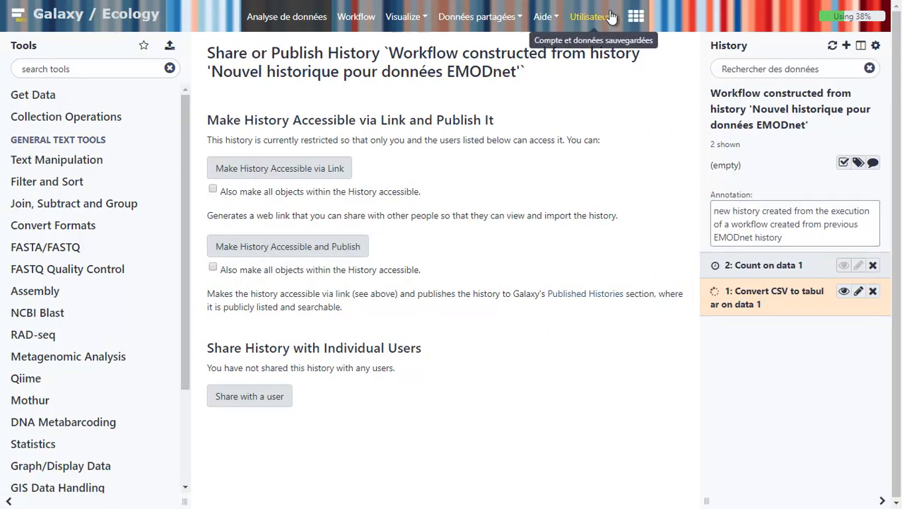
# - Open the saved histories list and switch back to "Nouvel historique pour données EMODnet"
pyautogui.click(611, 18)
pyautogui.click(616, 152)
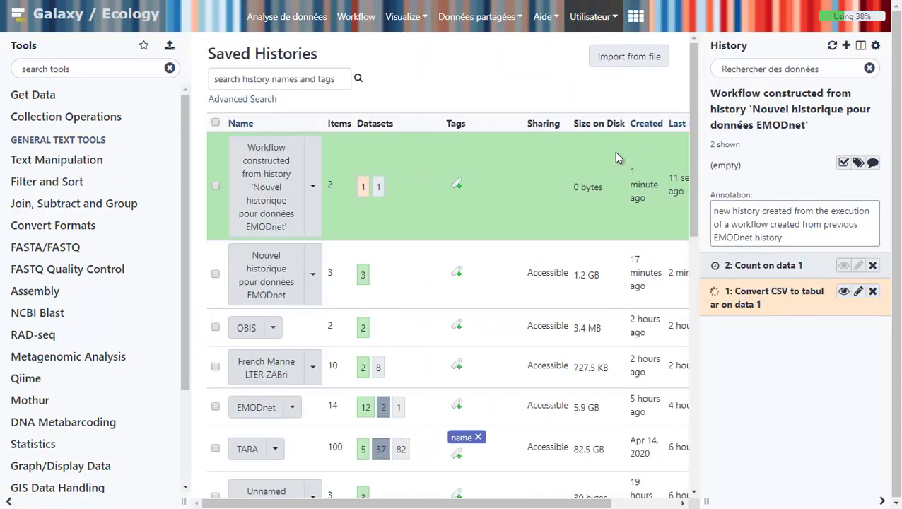
pyautogui.click(288, 274)
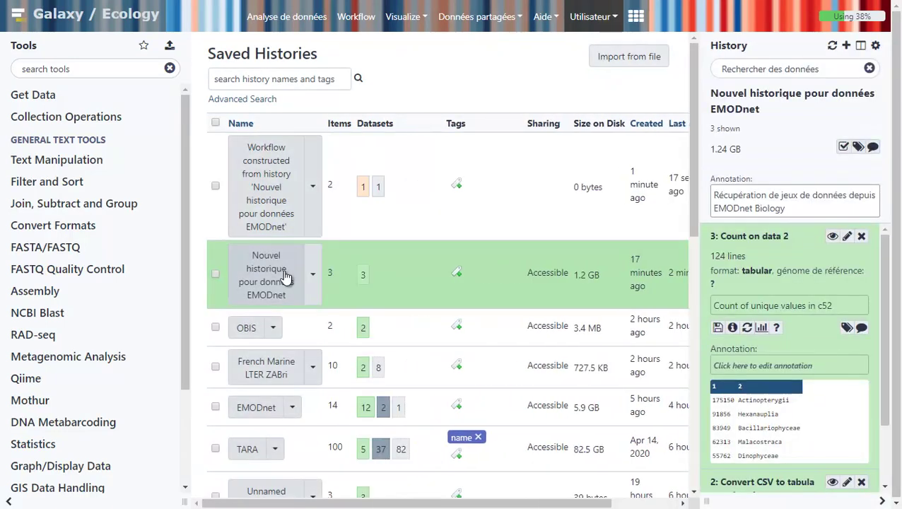
# - Open the copied share link of the EMODnet history in a new browser page
pyautogui.click(282, 202)
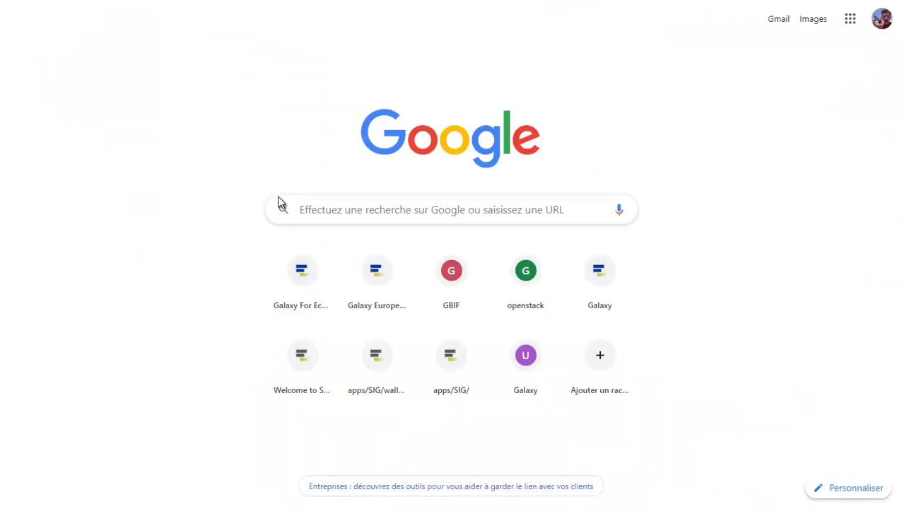
pyautogui.write('https://ecology.usegalaxy.eu/u/ylebras/h/nouvel-historique-pour-donnes-emodnet')
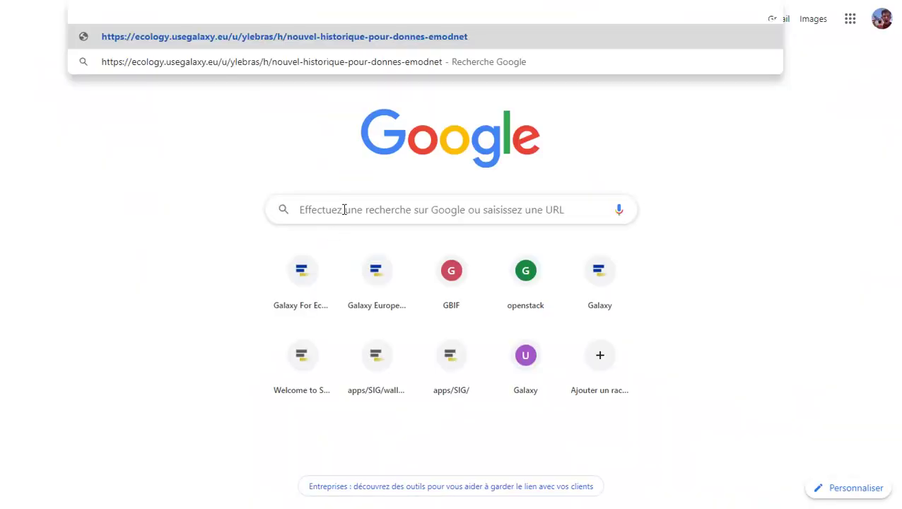
pyautogui.click(391, 36)
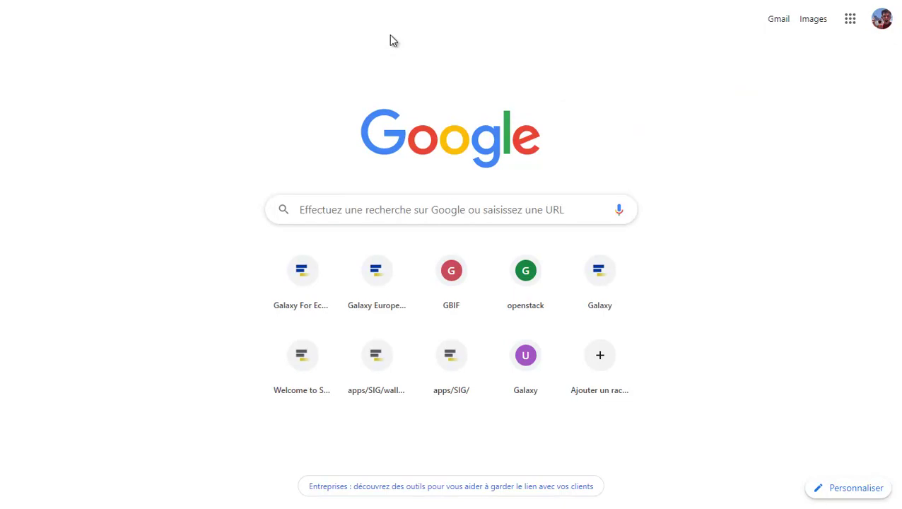